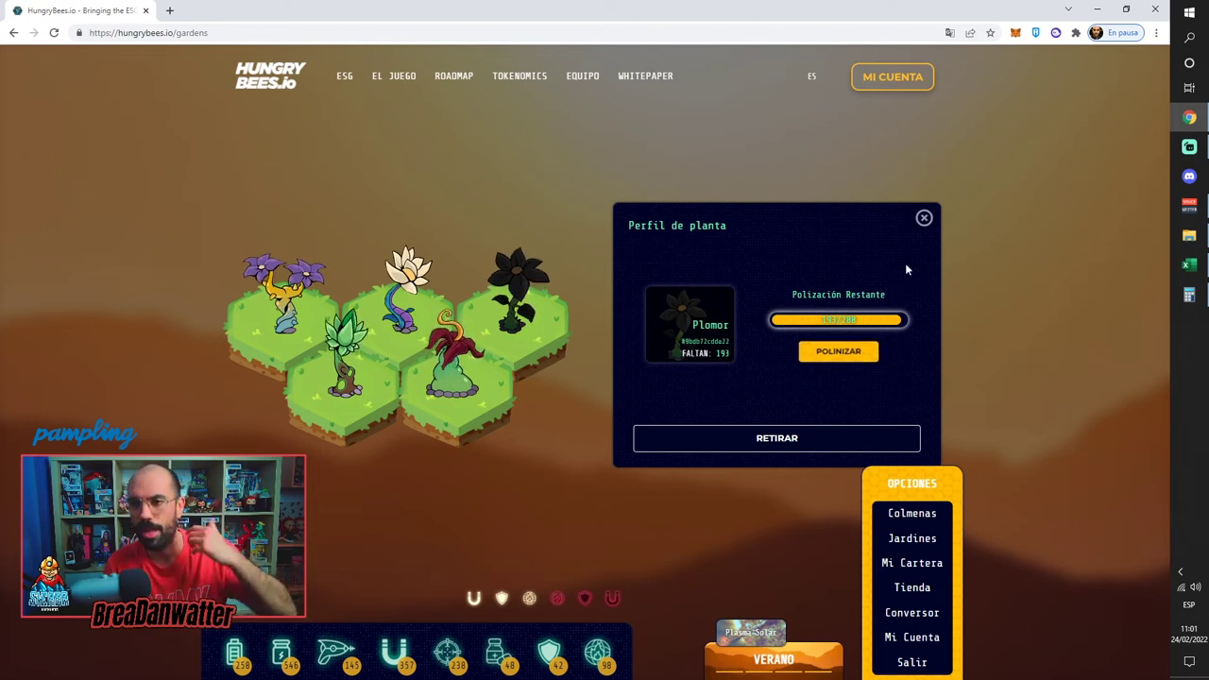
# Step: Open the game's Colmenas page and switch to the RENTABILIDAD workbook in Excel
pyautogui.click(912, 513)
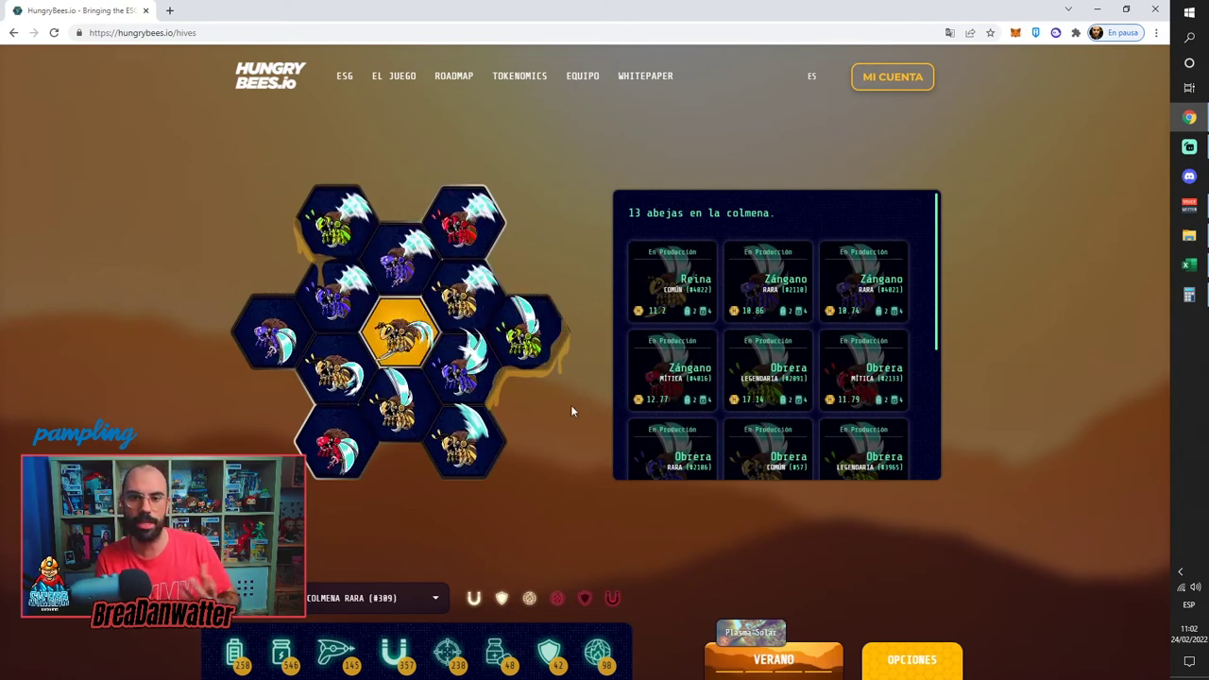
pyautogui.click(1204, 268)
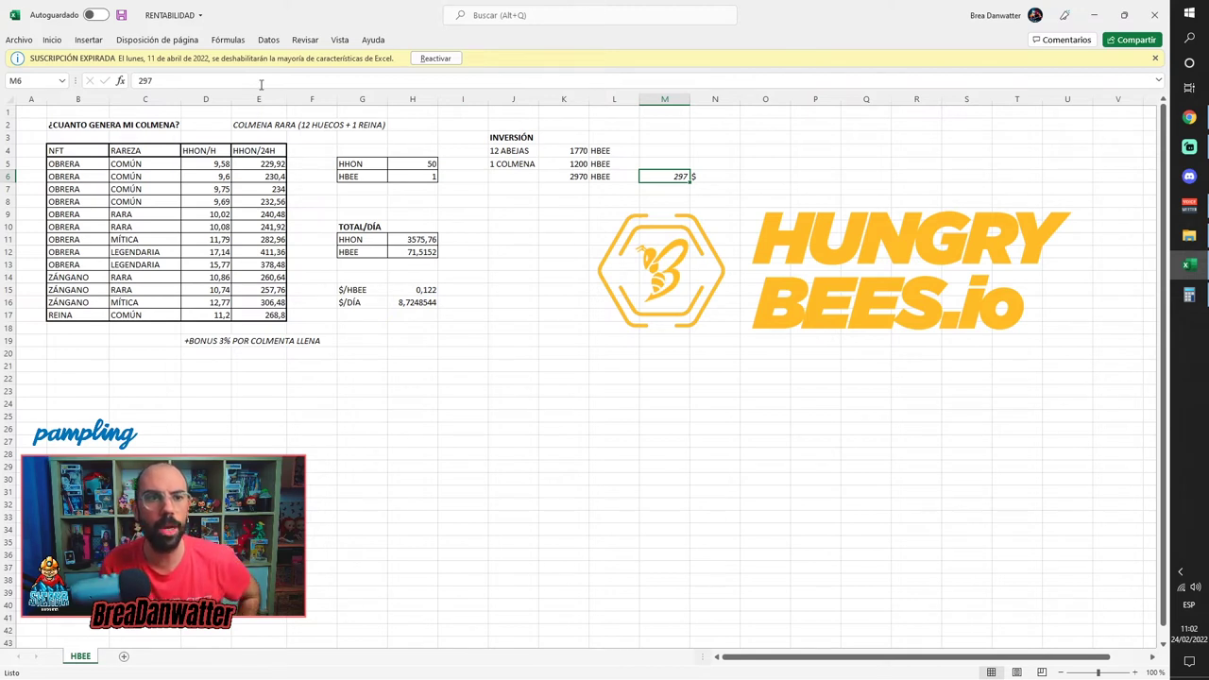
# Step: Examine the rare hive heading and the NFT, RAREZA and HHON/H columns of the bee table
pyautogui.moveTo(83, 164); pyautogui.dragTo(77, 180)
pyautogui.click(253, 121)
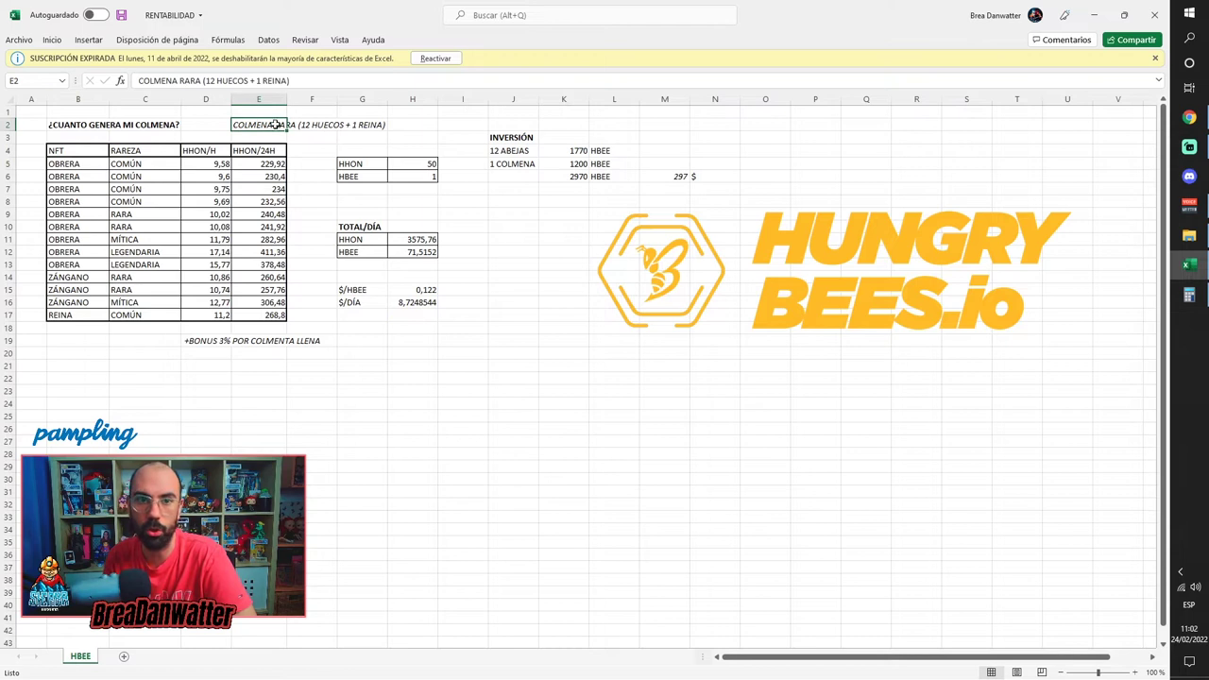
pyautogui.click(312, 124)
pyautogui.click(351, 125)
pyautogui.moveTo(90, 167); pyautogui.dragTo(68, 327)
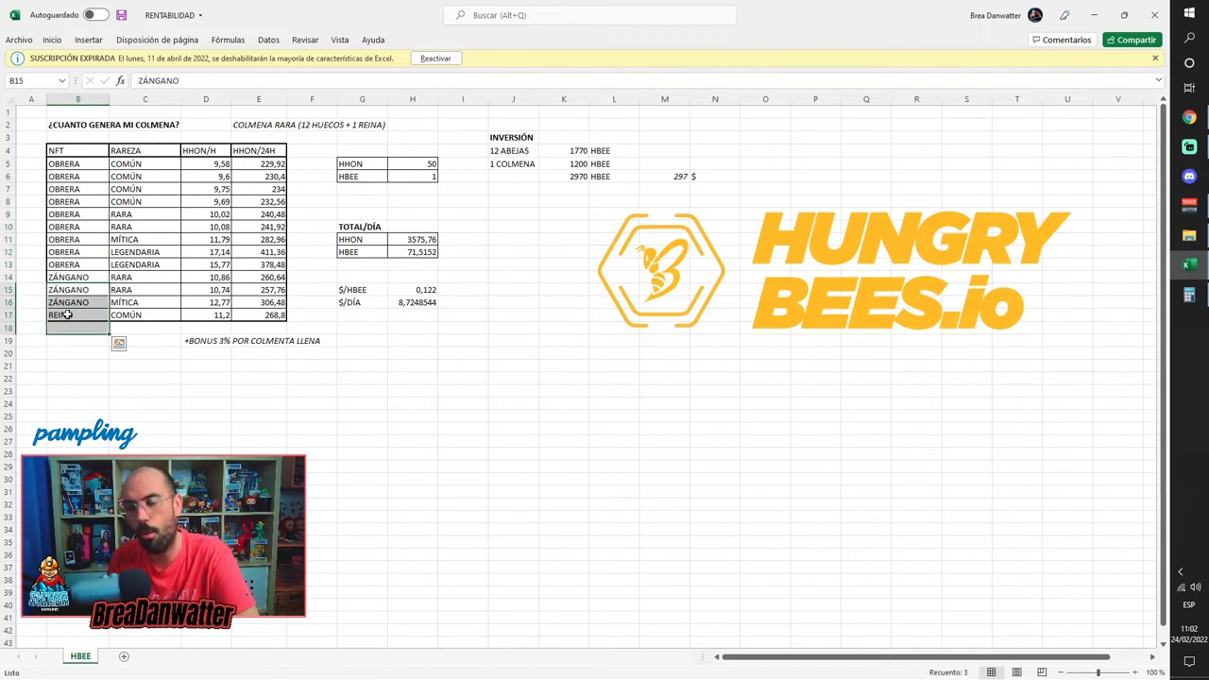
pyautogui.click(68, 314)
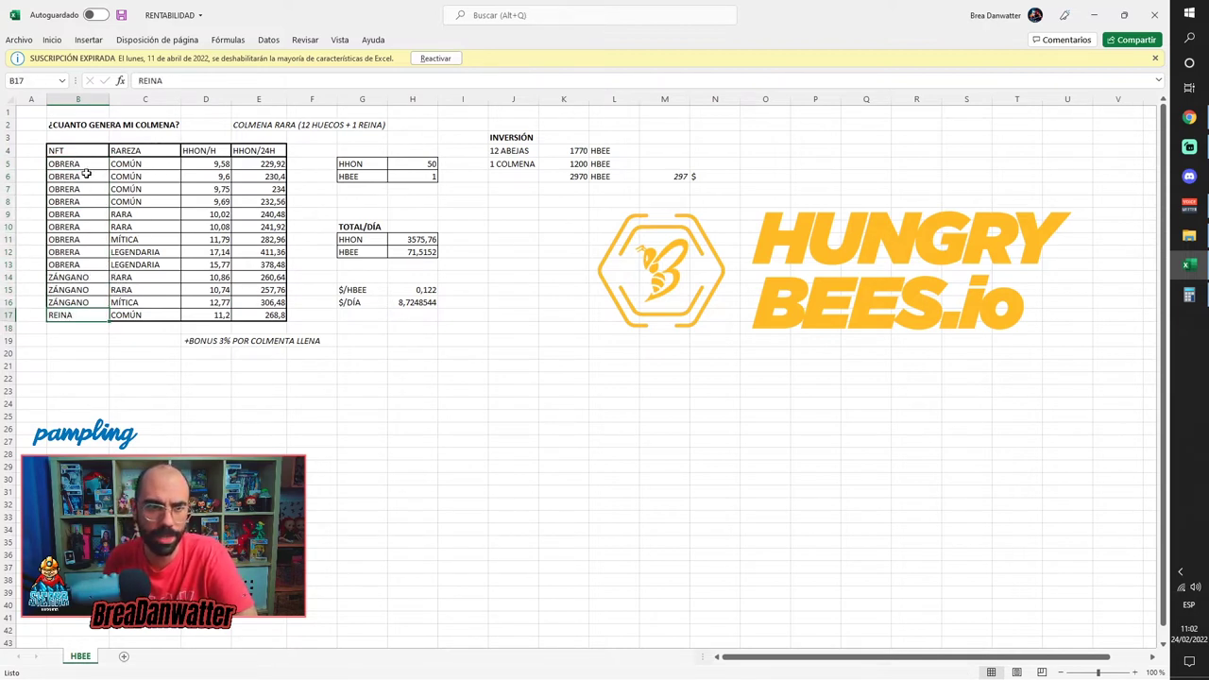
pyautogui.moveTo(133, 164); pyautogui.dragTo(140, 308)
pyautogui.click(137, 218)
pyautogui.click(138, 277)
pyautogui.click(140, 328)
pyautogui.moveTo(215, 165); pyautogui.dragTo(217, 315)
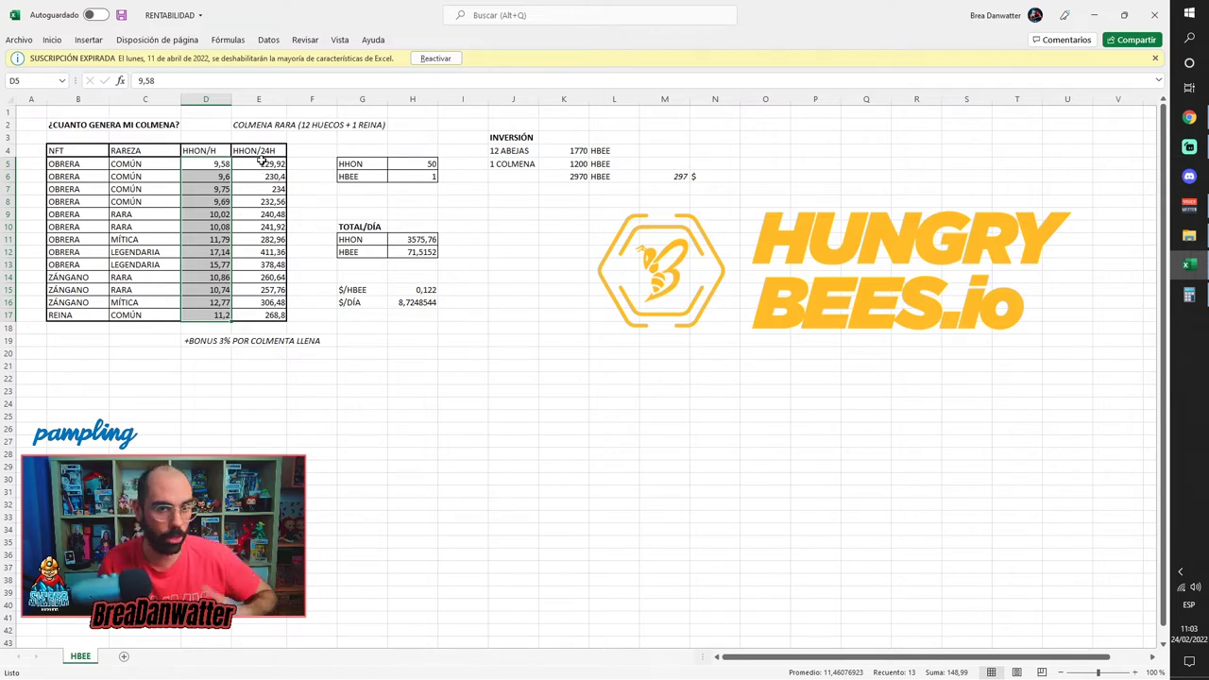
# Step: Examine the HHON/24H formula in E5, the full-hive bonus note and the 24-hour production column, comparing with the hive page in the browser
pyautogui.click(260, 166)
pyautogui.write('=D5*24')
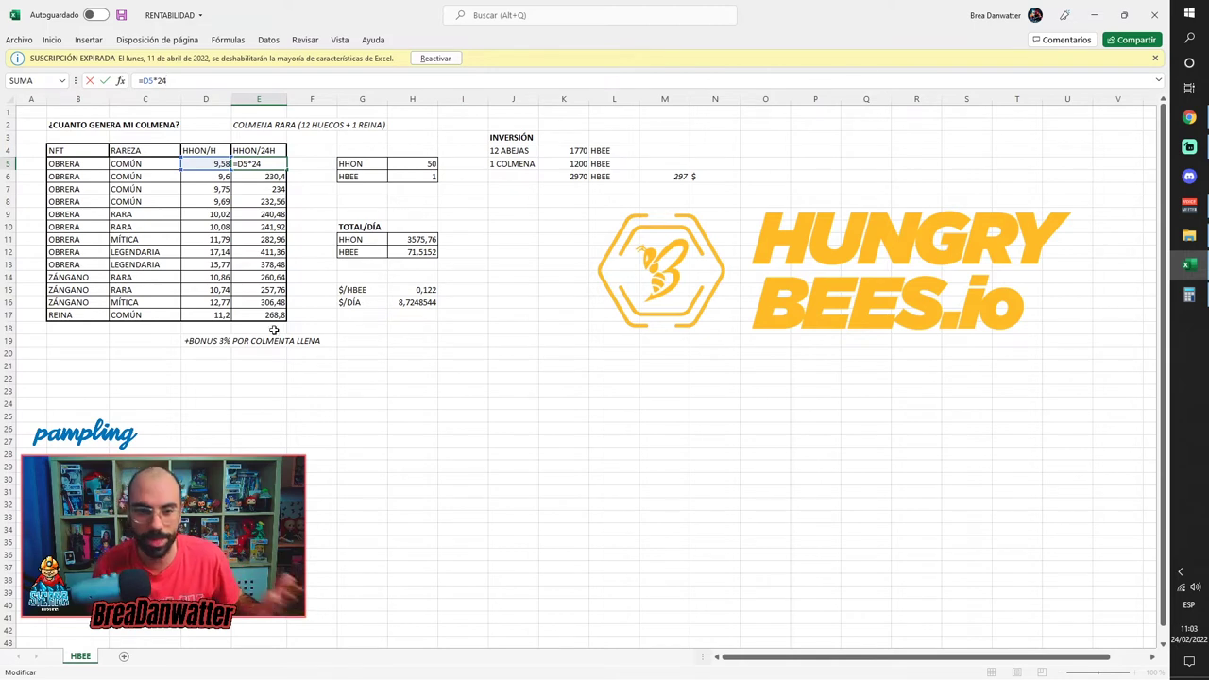
pyautogui.click(206, 344)
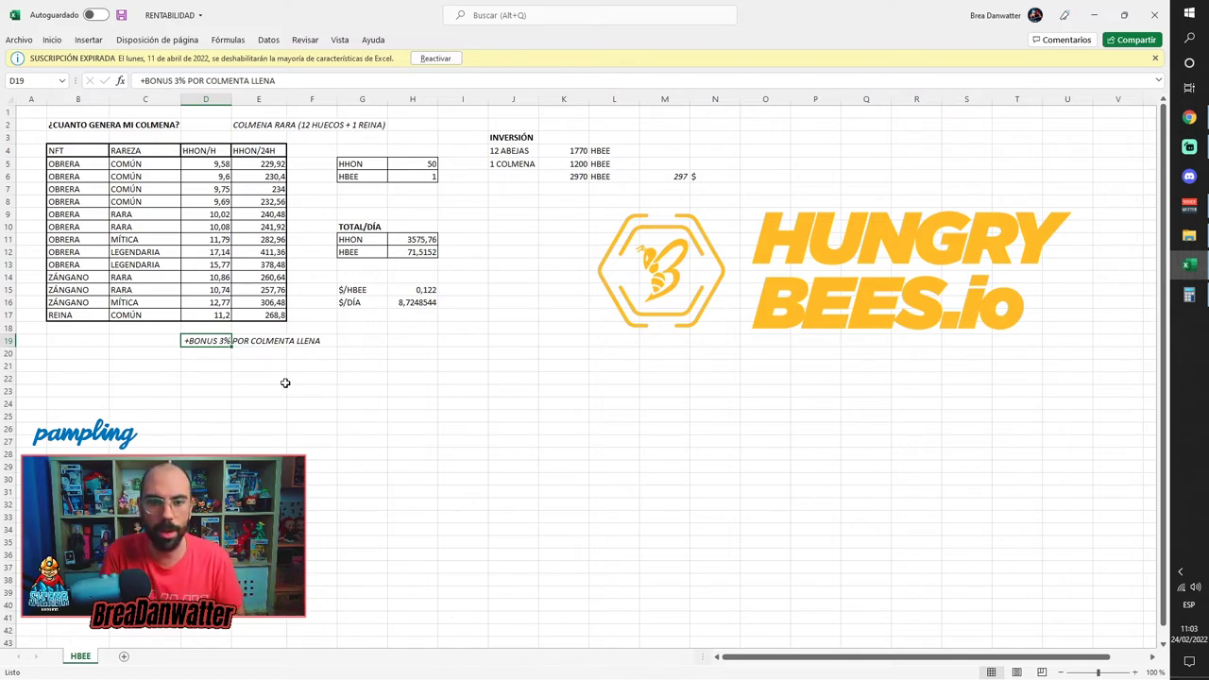
pyautogui.click(1188, 117)
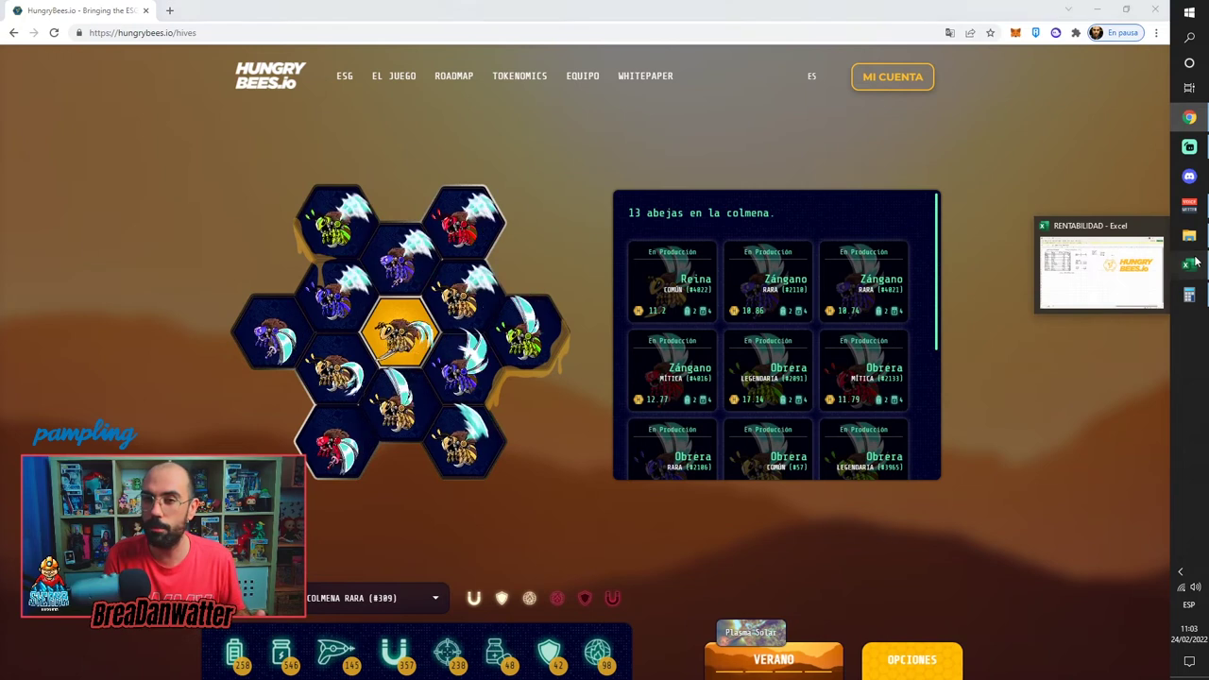
pyautogui.click(1189, 264)
pyautogui.click(323, 382)
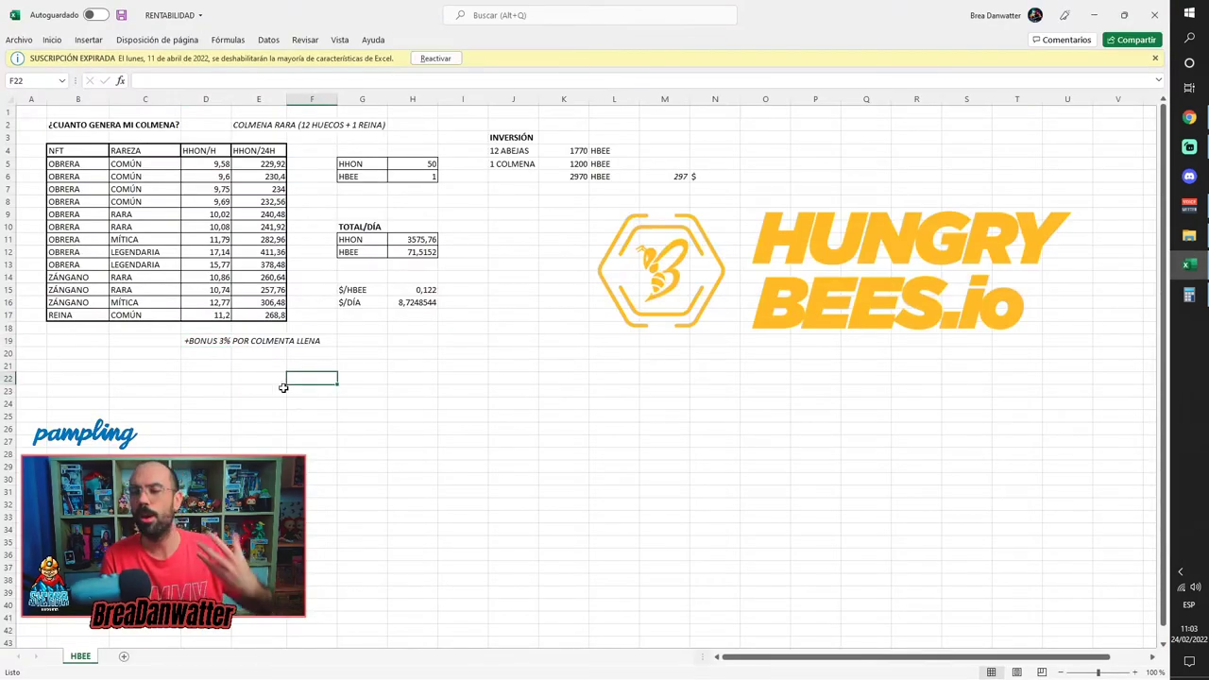
pyautogui.click(202, 352)
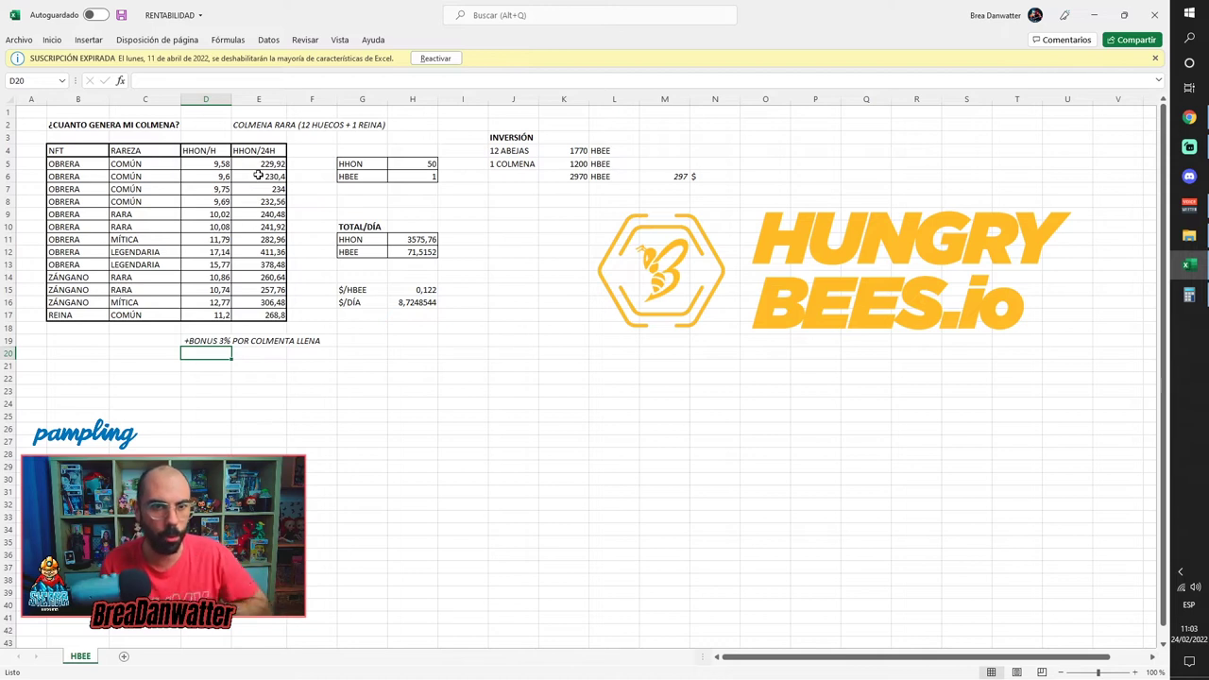
pyautogui.moveTo(260, 163); pyautogui.dragTo(258, 314)
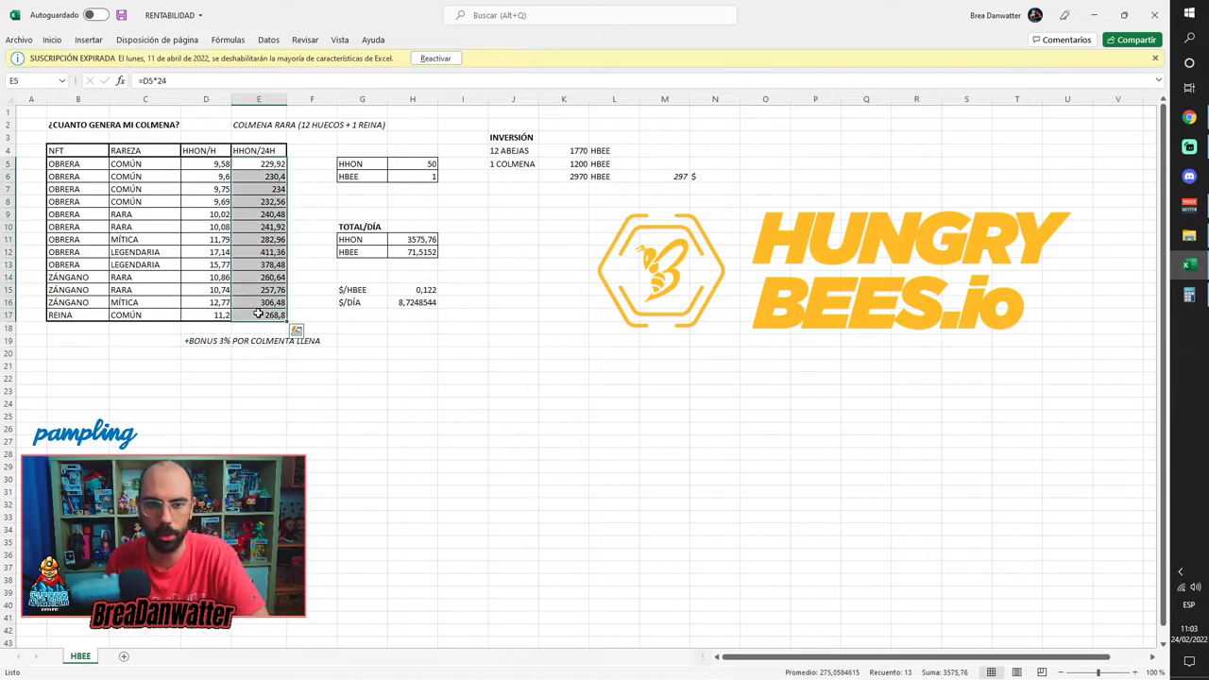
pyautogui.click(297, 365)
# Step: Set the HHON amount of the conversion table in H5 to 100
pyautogui.click(377, 165)
pyautogui.click(430, 165)
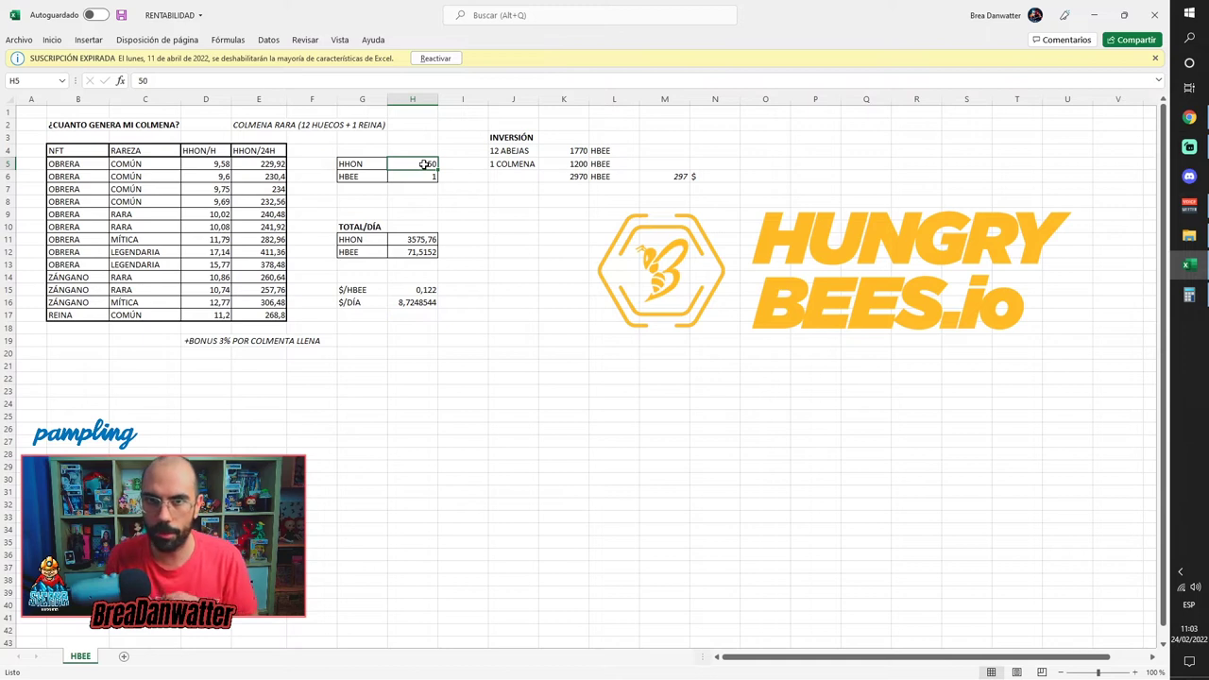
pyautogui.write('100')
pyautogui.press('Return')
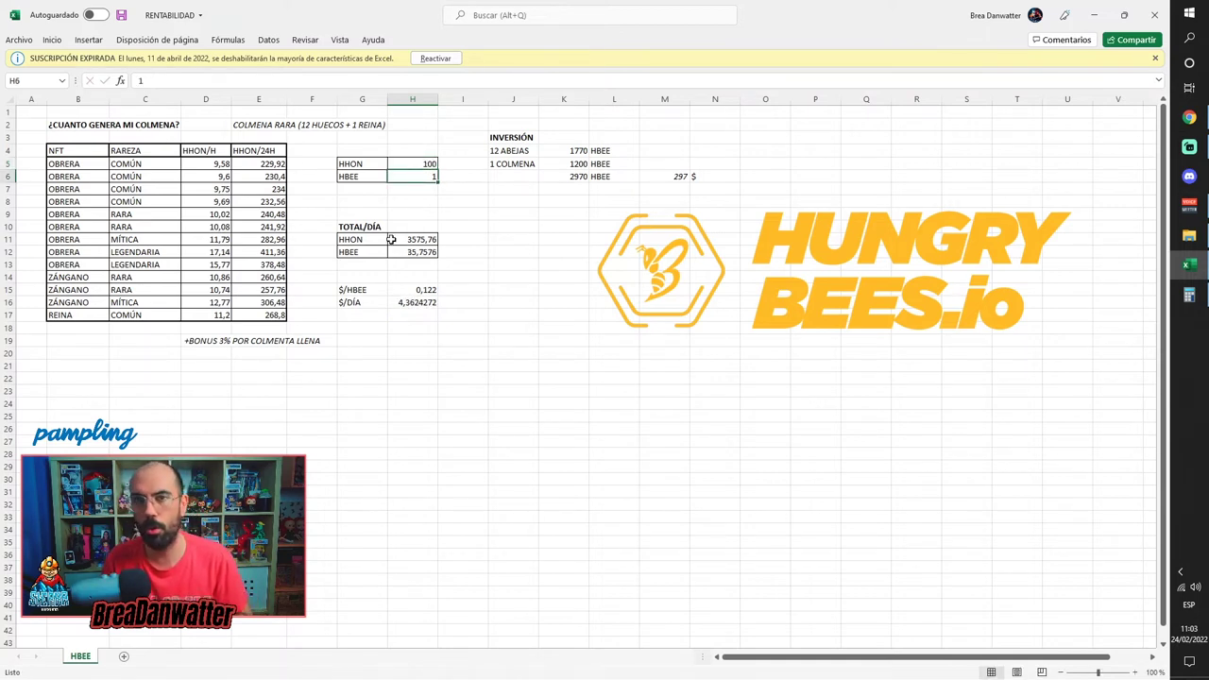
# Step: Set the conversion table to 50 HHON per 1 HBEE
pyautogui.click(415, 159)
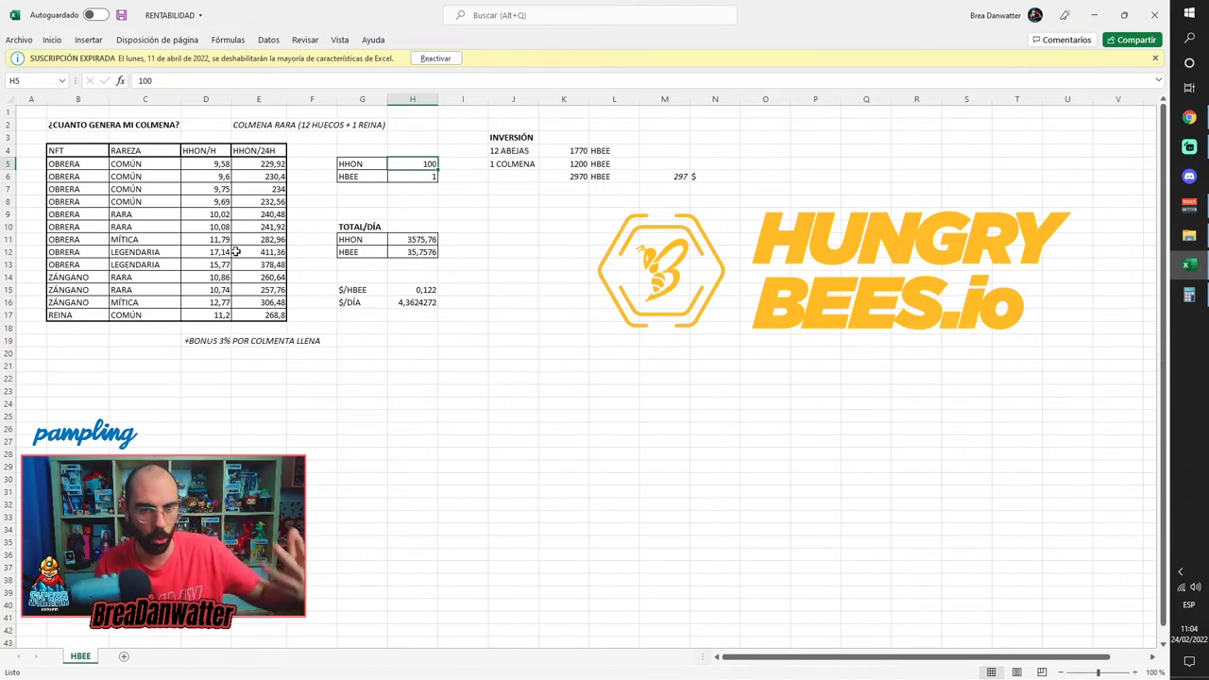
pyautogui.click(430, 177)
pyautogui.write('1')
pyautogui.click(433, 162)
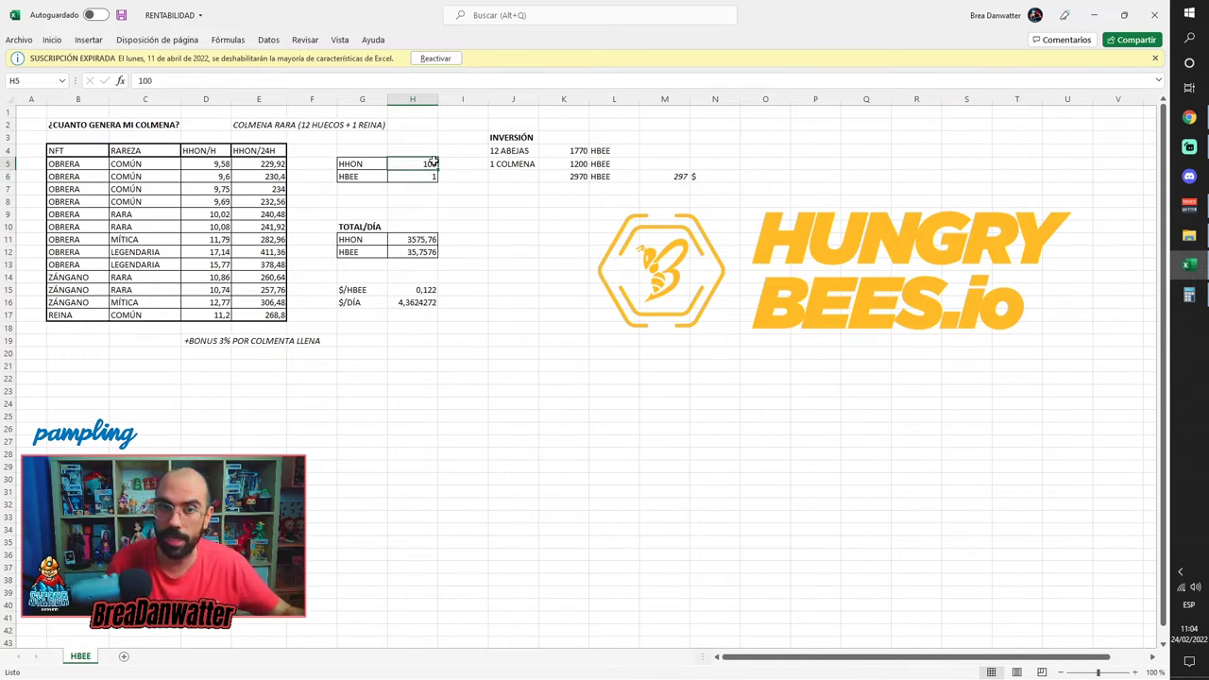
pyautogui.click(421, 176)
pyautogui.click(427, 163)
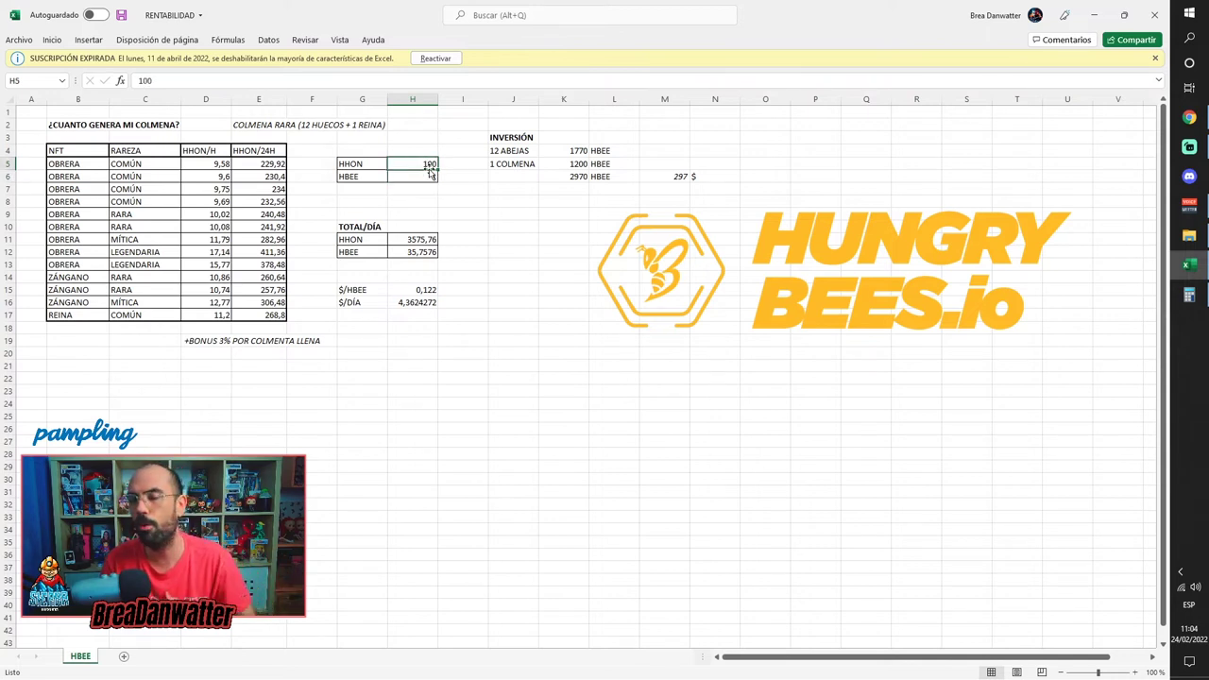
pyautogui.click(429, 176)
pyautogui.click(430, 162)
pyautogui.write('50')
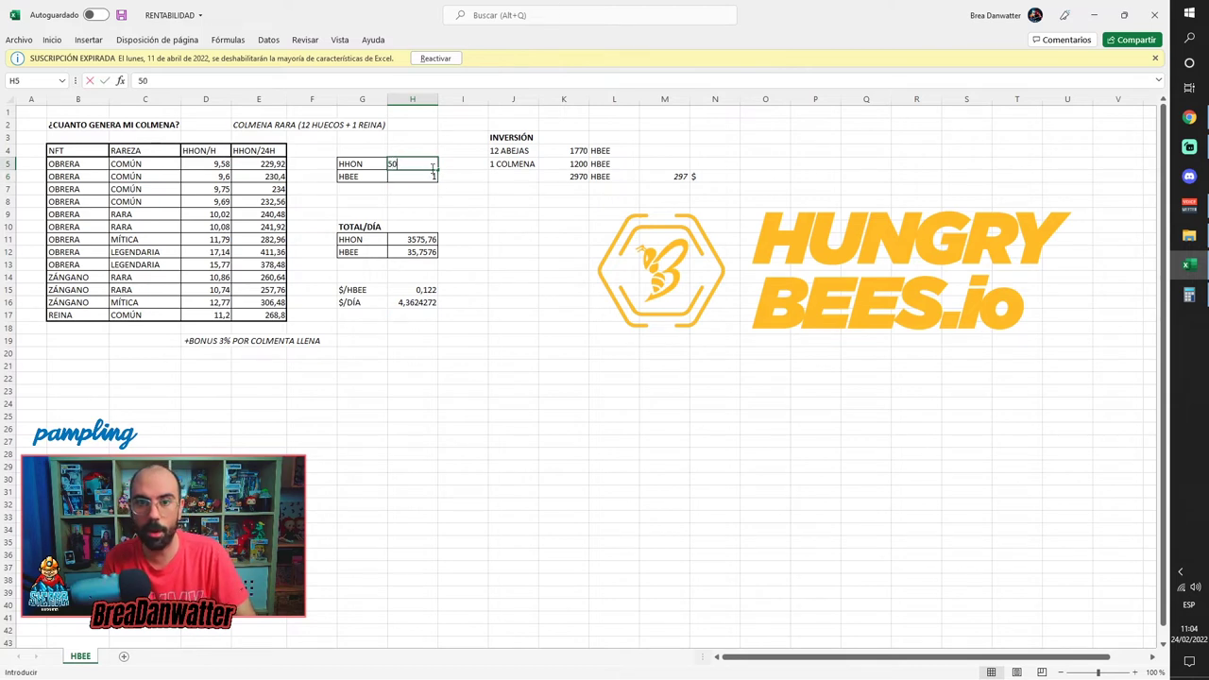
pyautogui.click(440, 199)
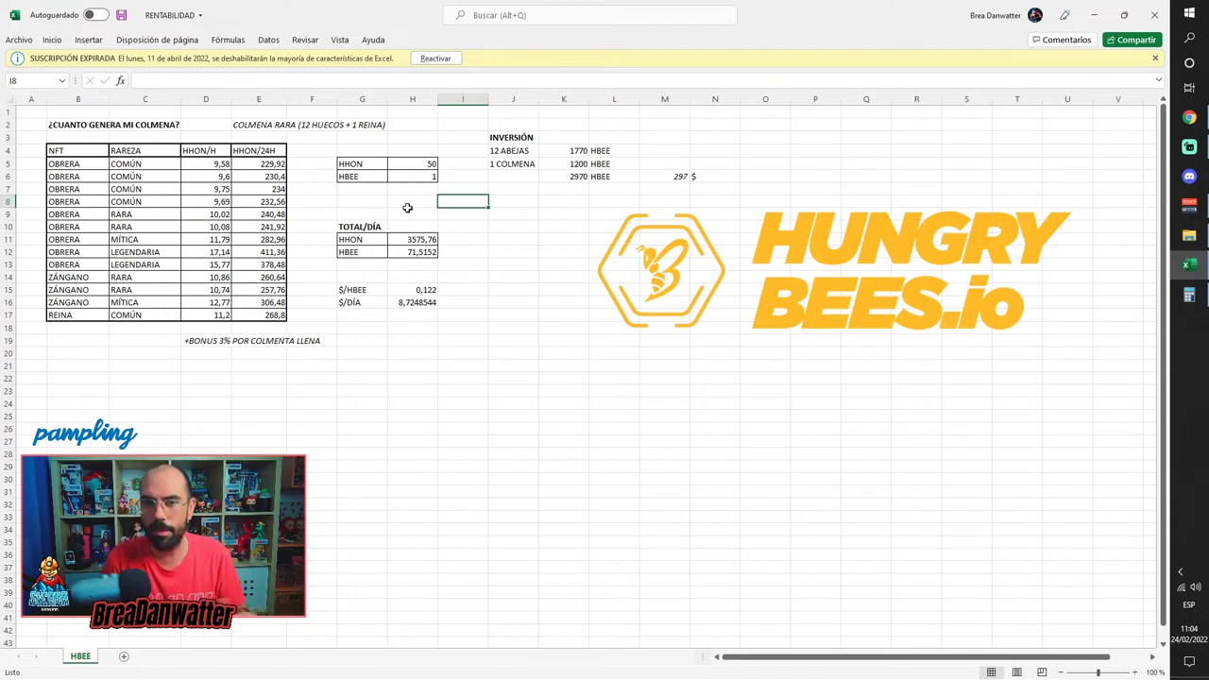
# Step: Examine the formulas behind the daily HHON total, the daily HBEE total and the $/DÍA earnings
pyautogui.click(359, 239)
pyautogui.press('Right')
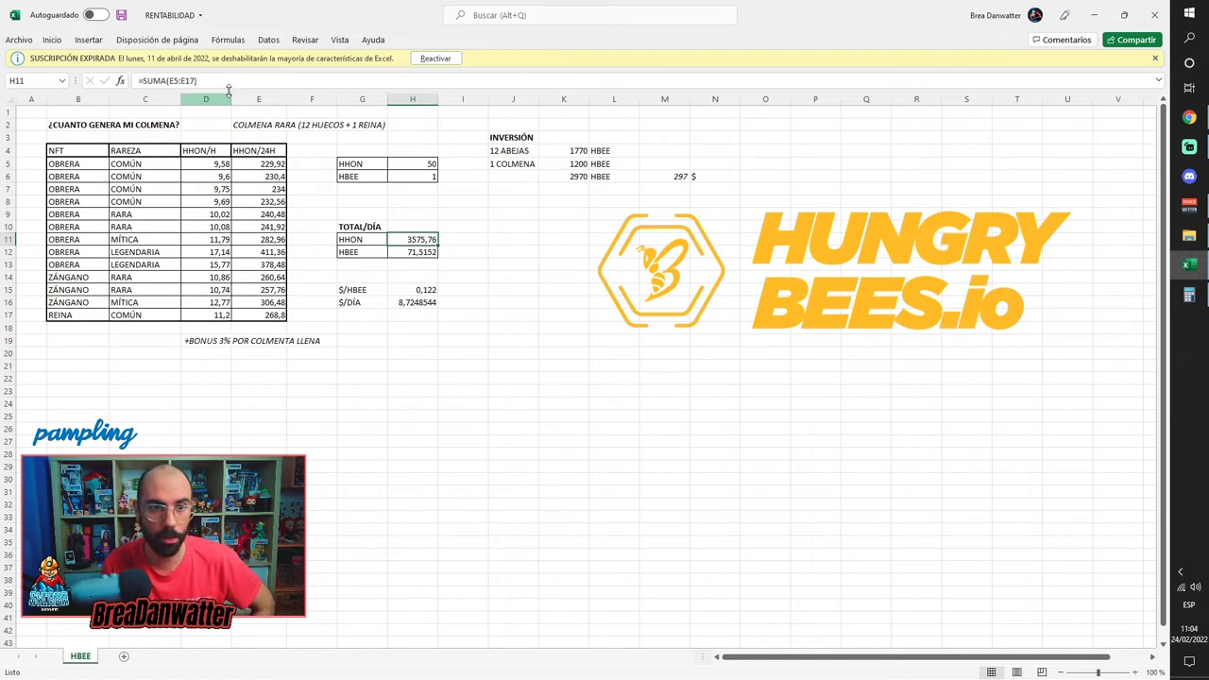
pyautogui.press('F2')
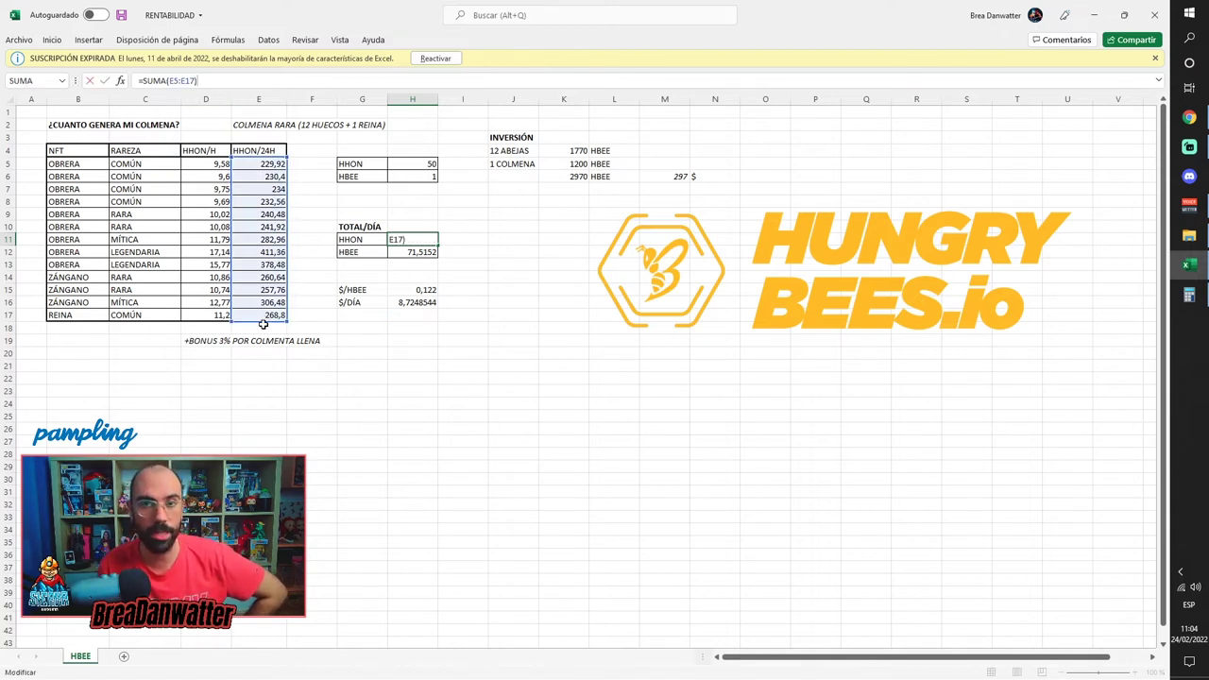
pyautogui.click(374, 327)
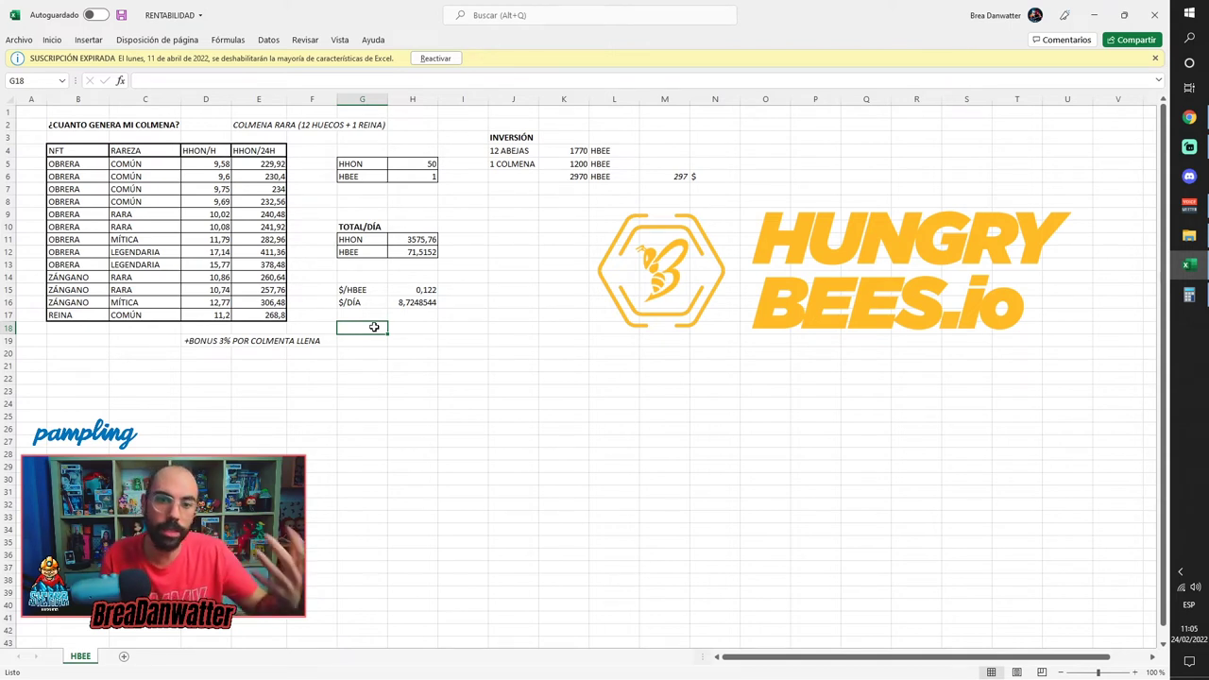
pyautogui.click(391, 328)
pyautogui.click(378, 328)
pyautogui.click(396, 327)
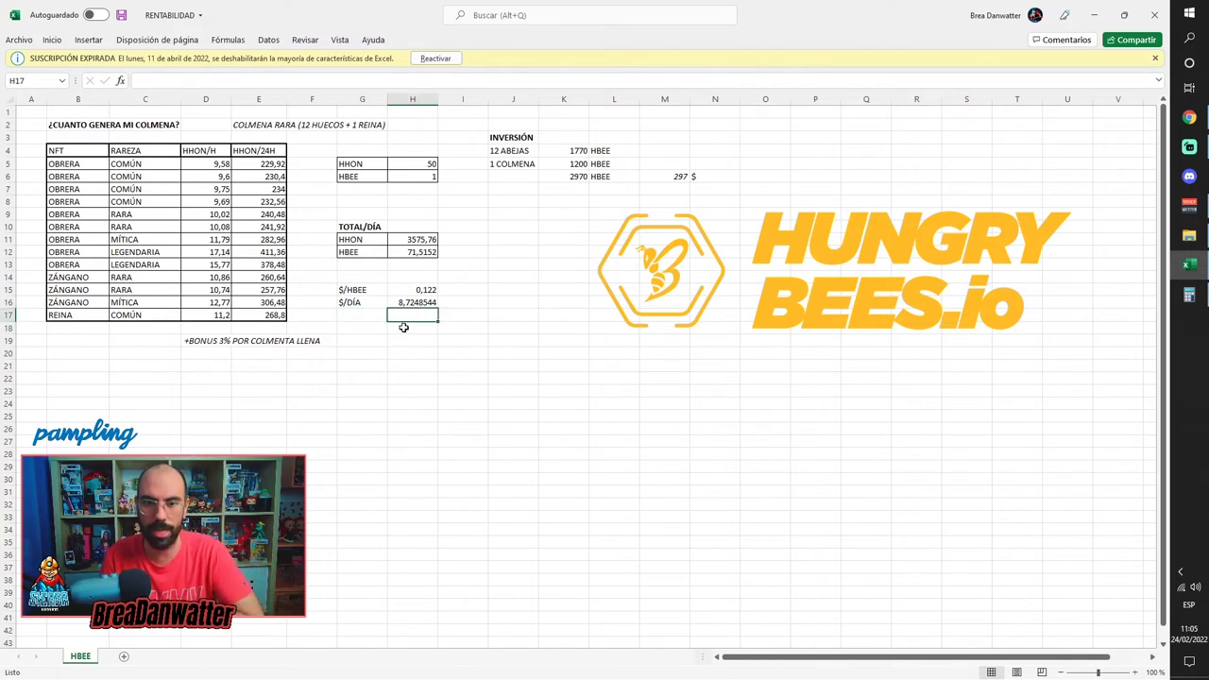
pyautogui.click(378, 327)
pyautogui.click(412, 238)
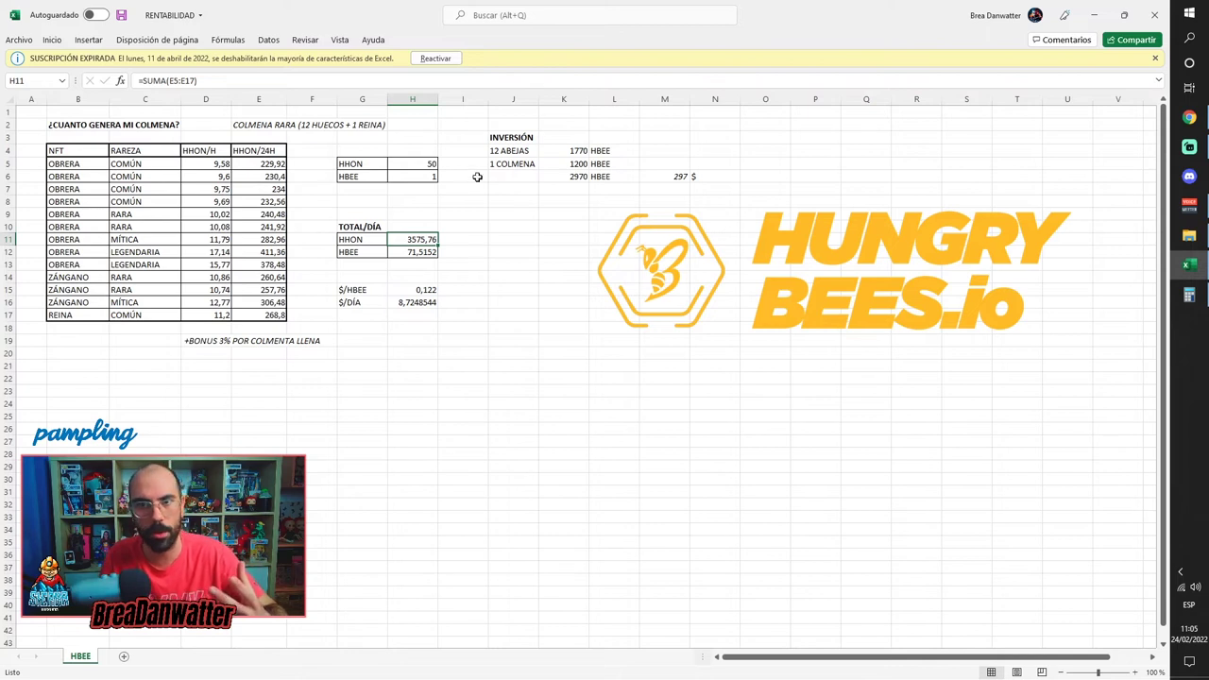
pyautogui.click(379, 253)
pyautogui.click(416, 252)
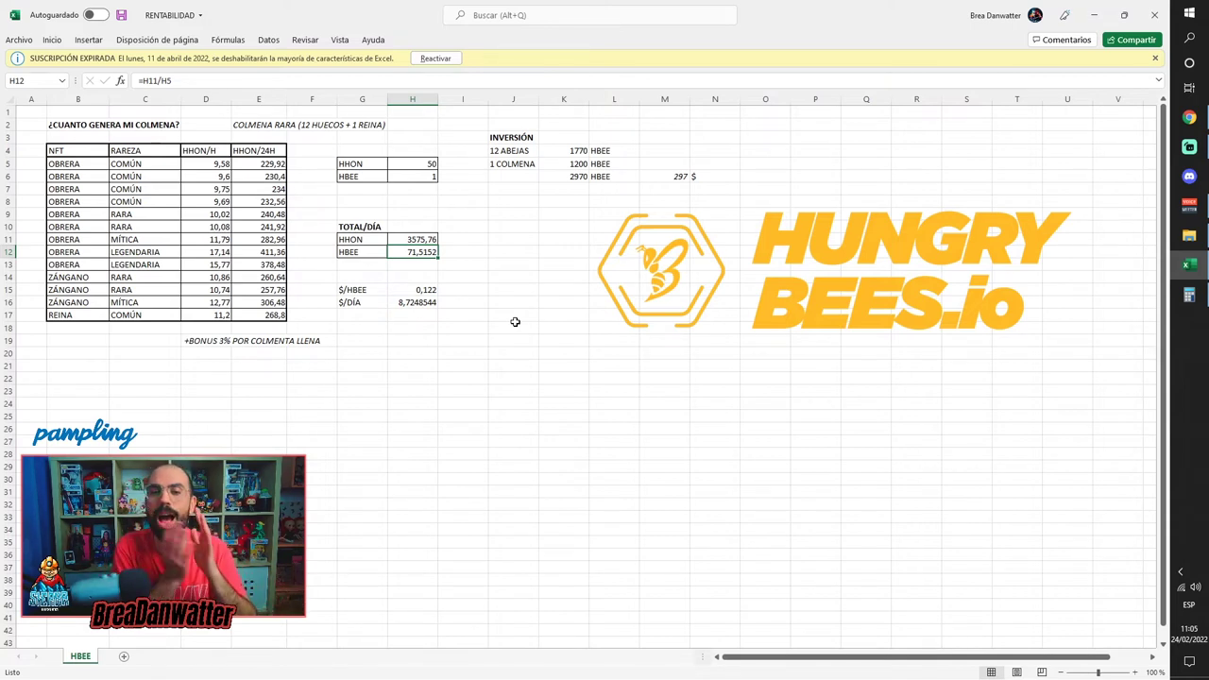
pyautogui.click(406, 302)
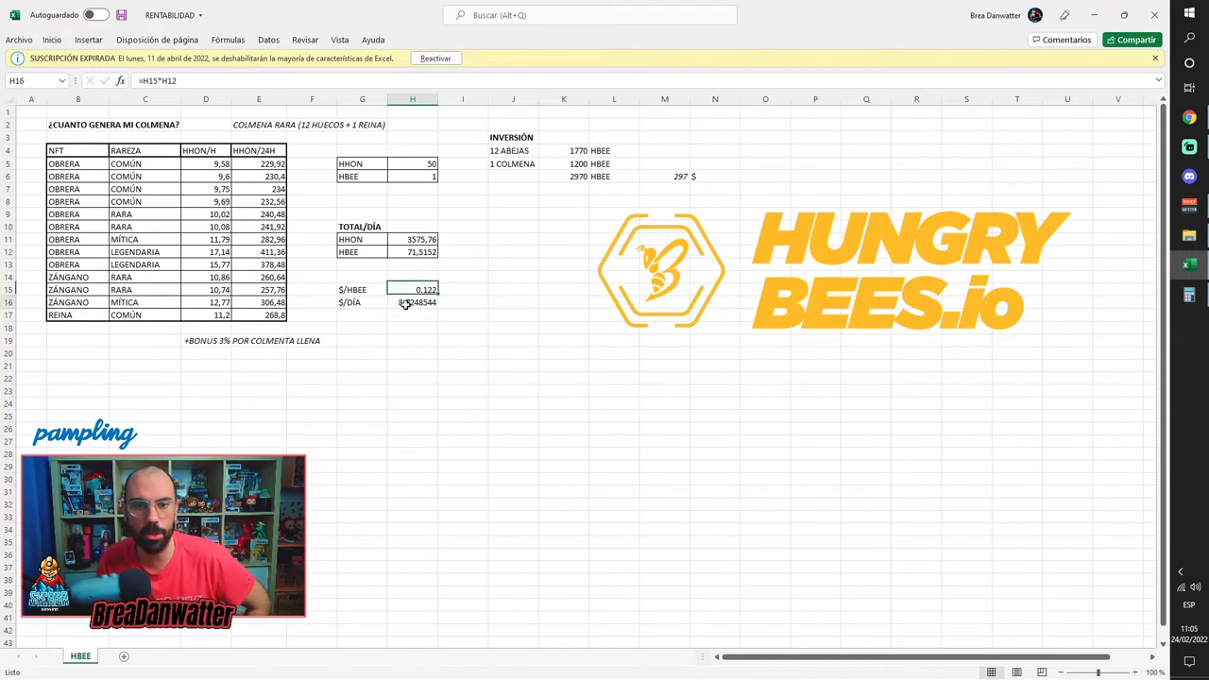
# Step: Set the $/HBEE price in H15 to 0,102 and check the resulting $/DÍA earnings
pyautogui.click(426, 289)
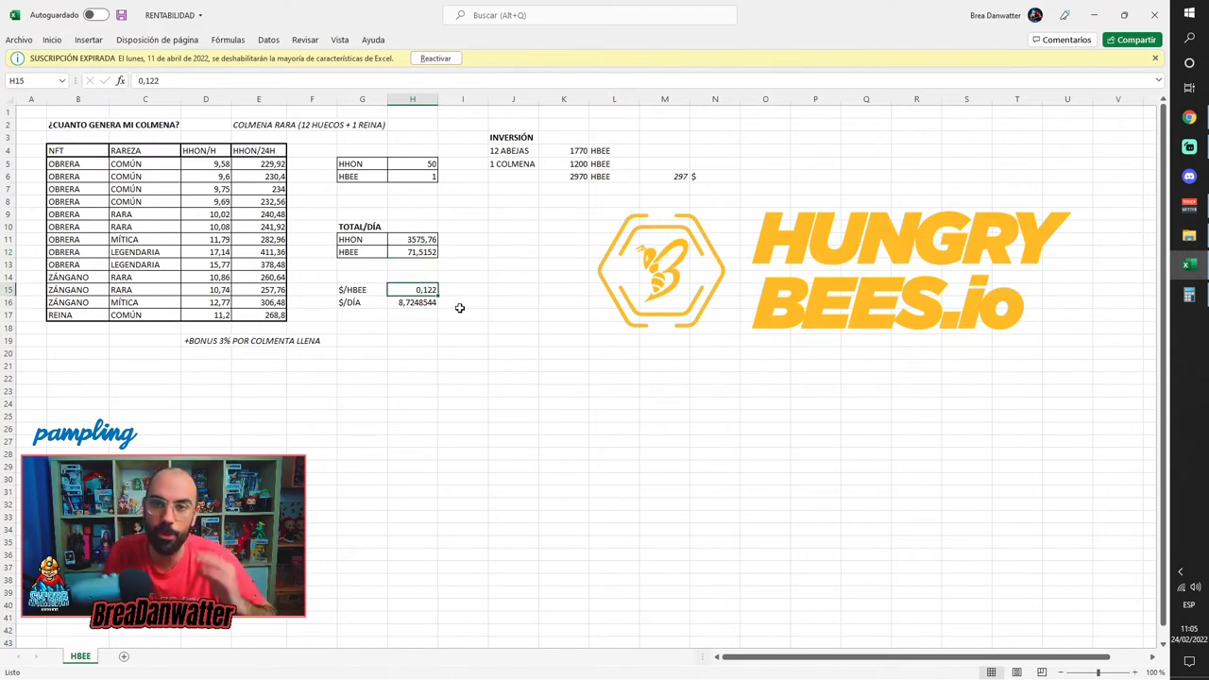
pyautogui.click(414, 302)
pyautogui.click(420, 290)
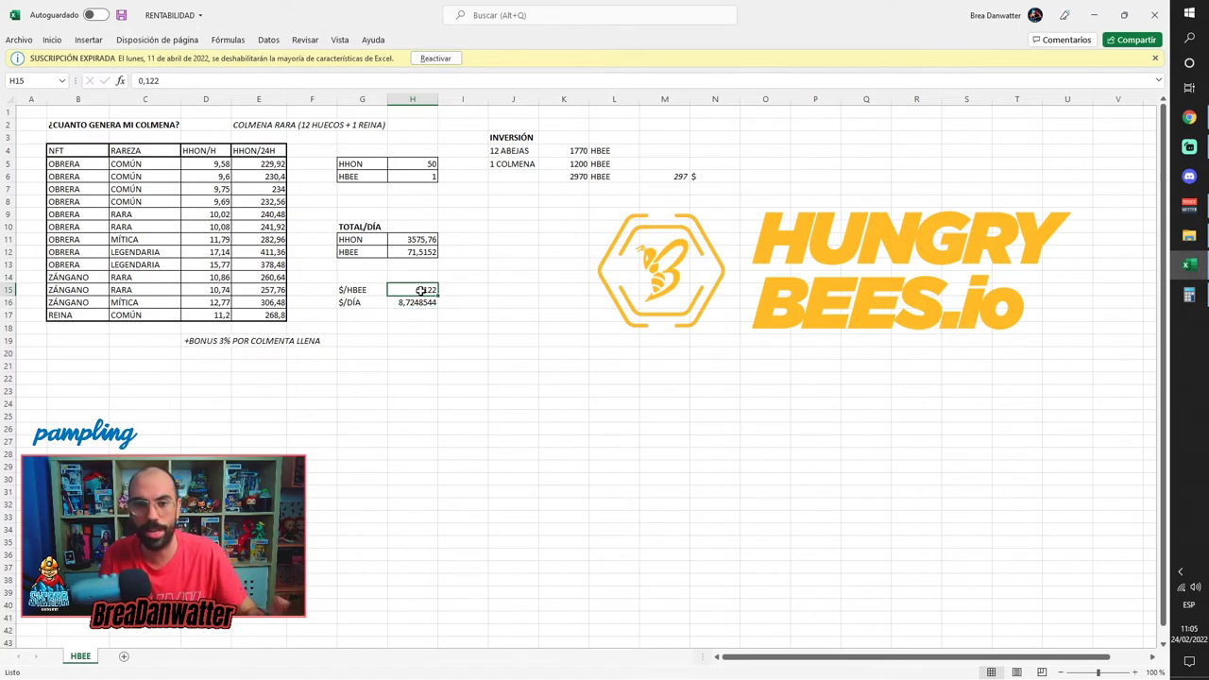
pyautogui.write('0,15')
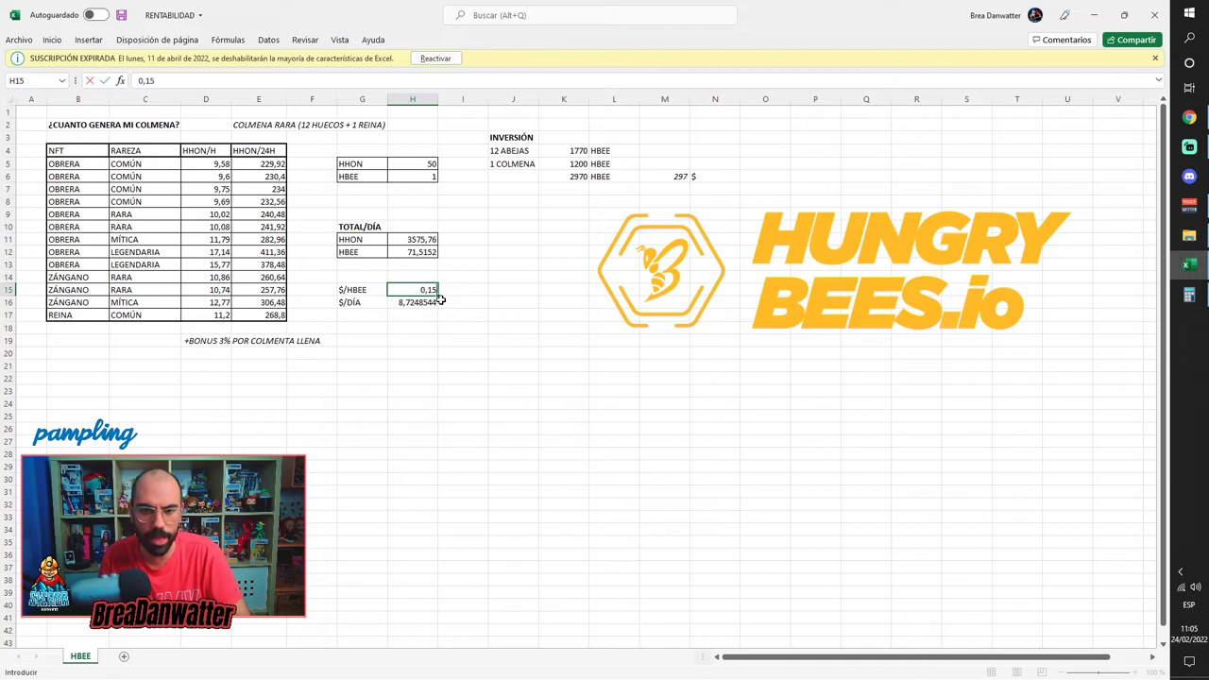
pyautogui.press('BackSpace')
pyautogui.write('05')
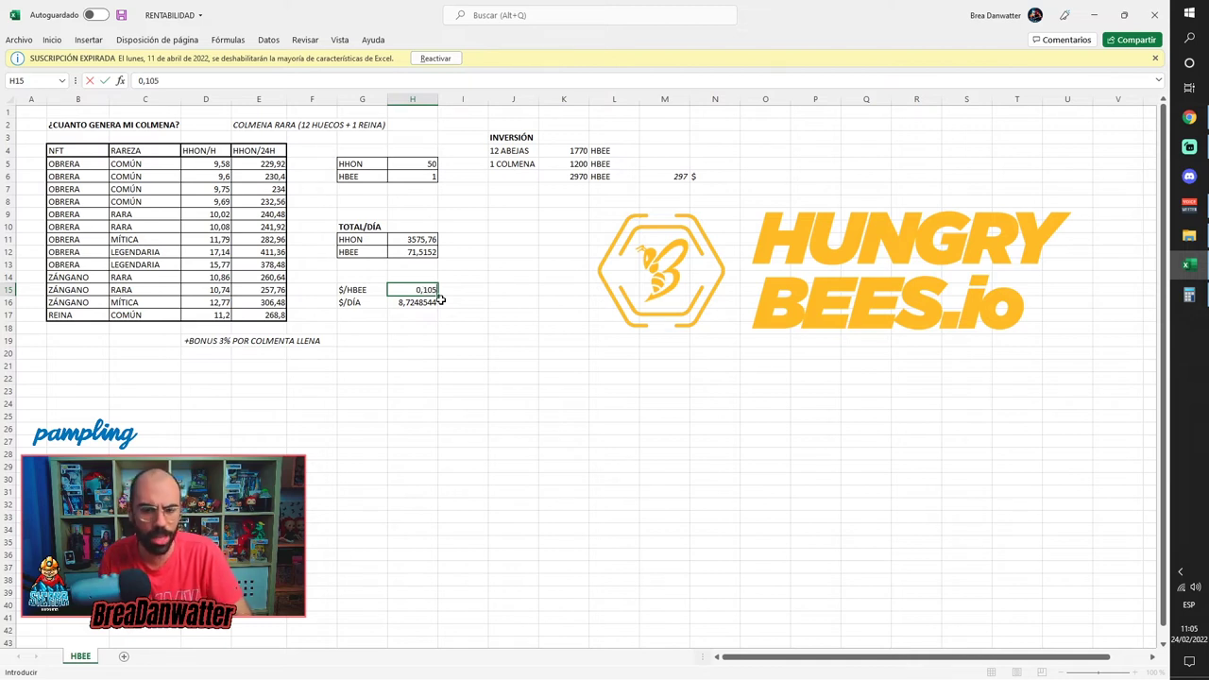
pyautogui.press('BackSpace')
pyautogui.write('2')
pyautogui.press('Return')
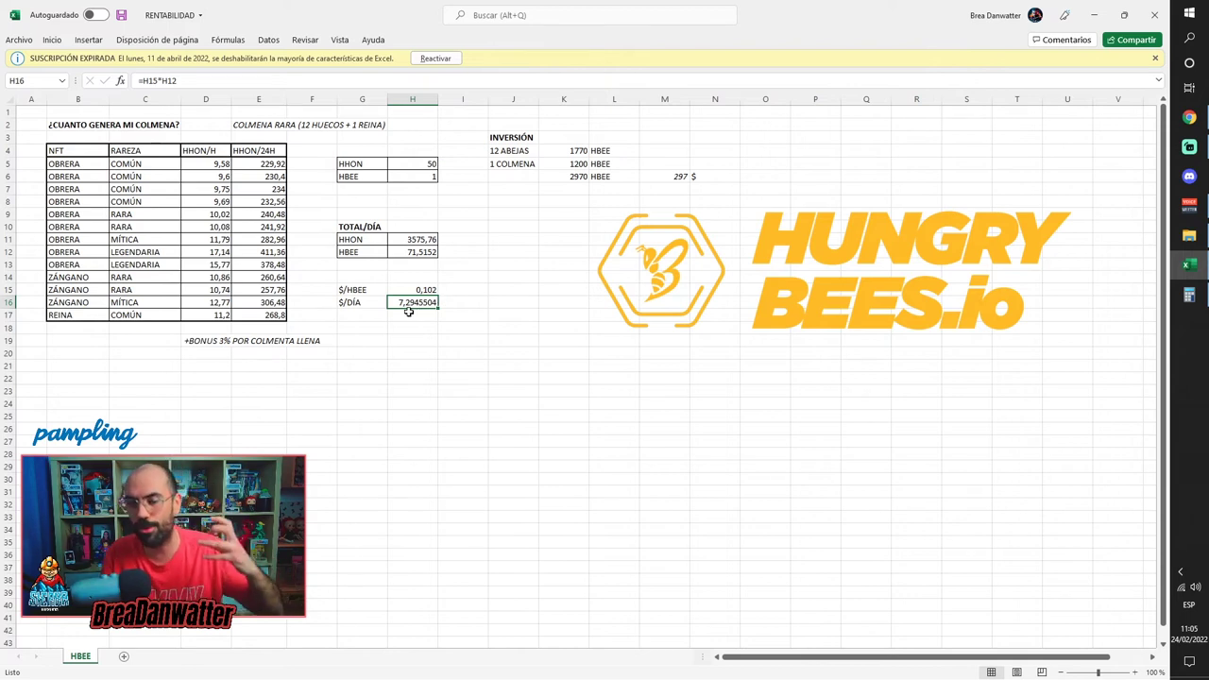
pyautogui.click(408, 312)
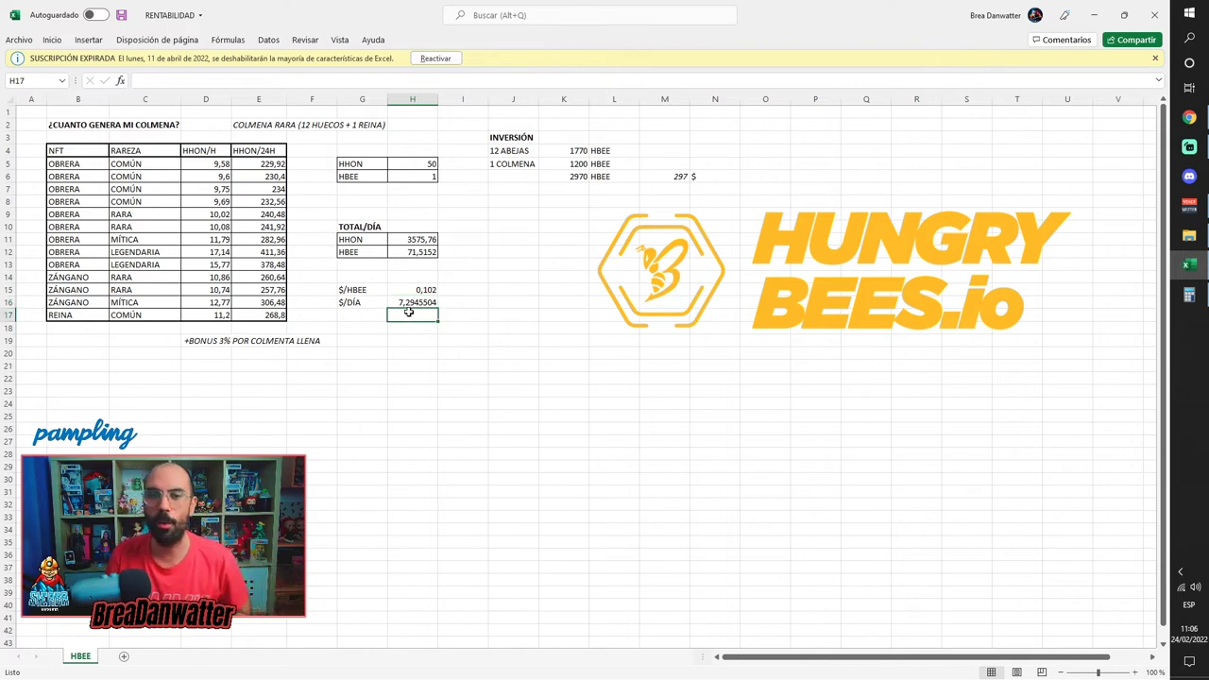
pyautogui.moveTo(376, 291); pyautogui.dragTo(423, 304)
pyautogui.click(415, 308)
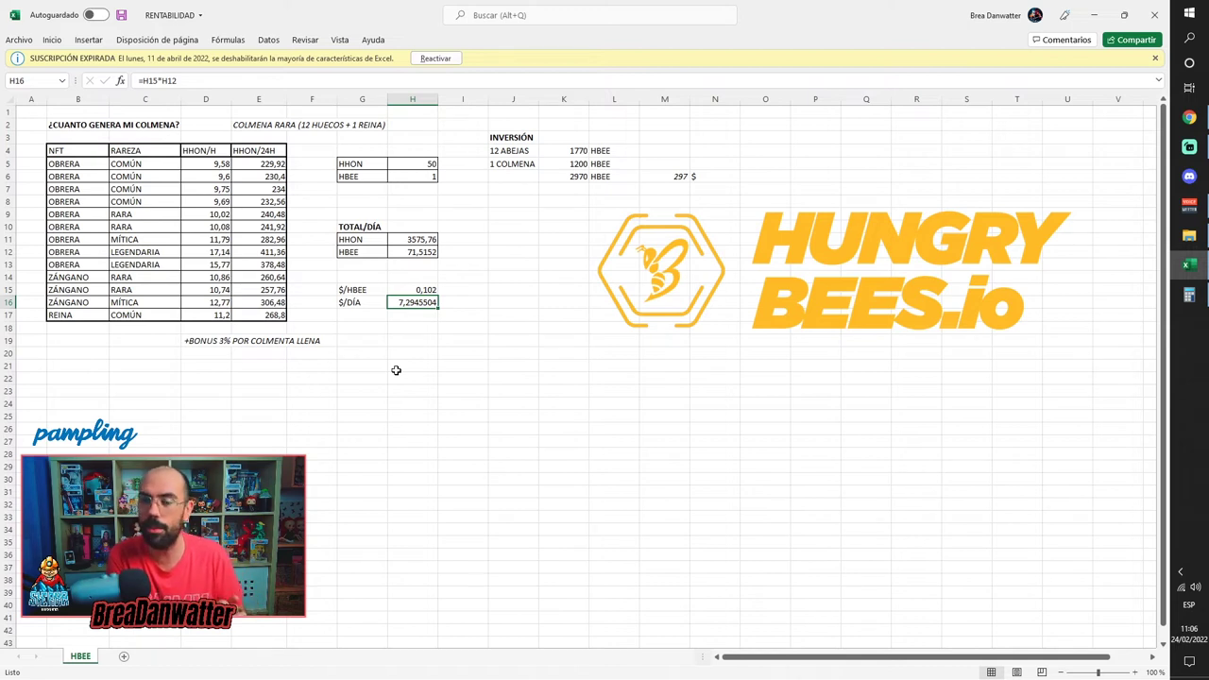
# Step: Set the HHON amount in H5 to 100 and check the resulting daily HBEE total
pyautogui.click(413, 162)
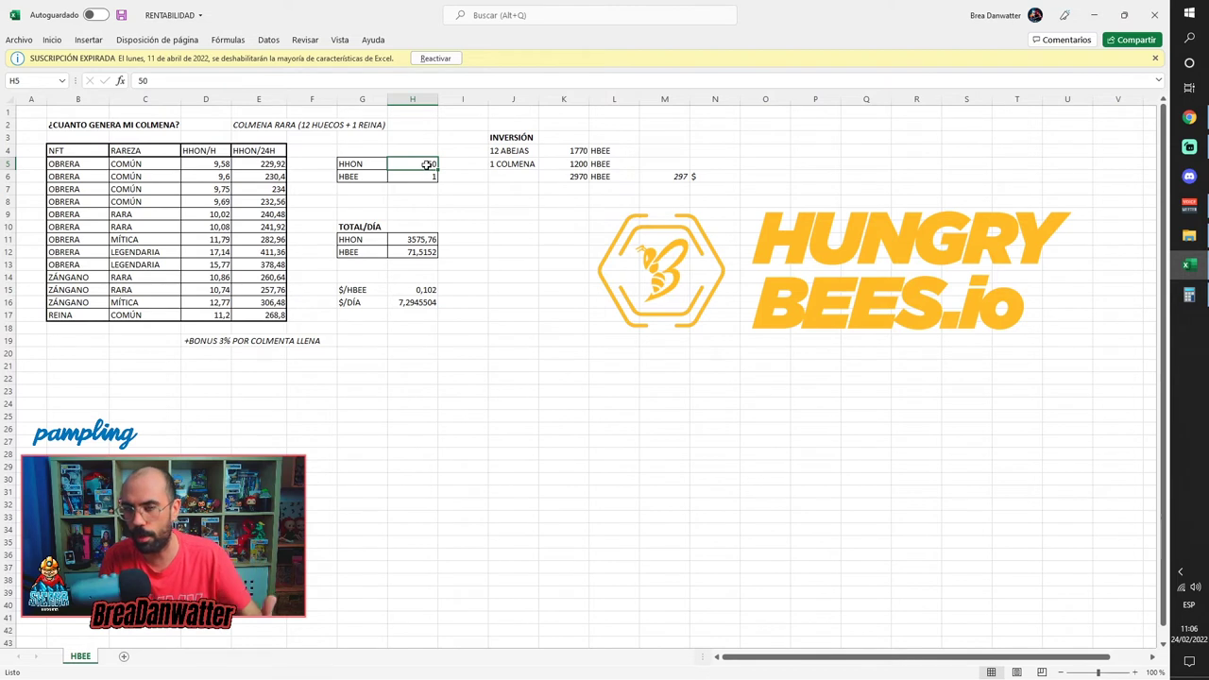
pyautogui.write('100')
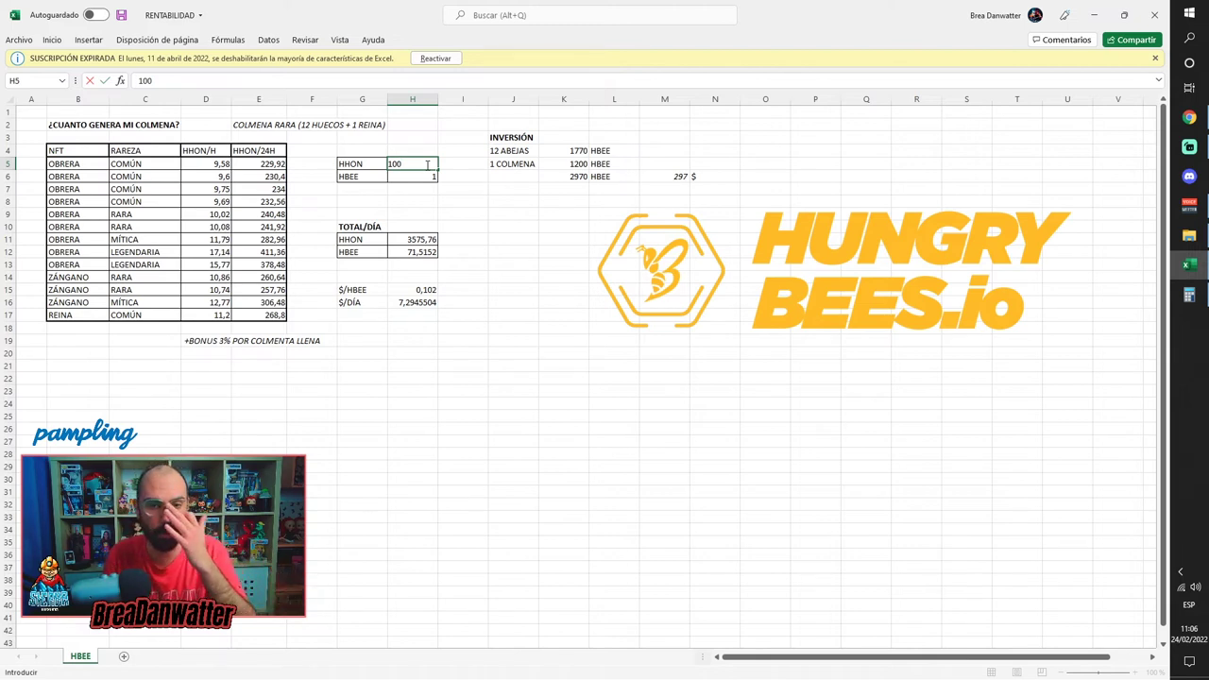
pyautogui.press('Return')
pyautogui.click(424, 160)
pyautogui.click(430, 177)
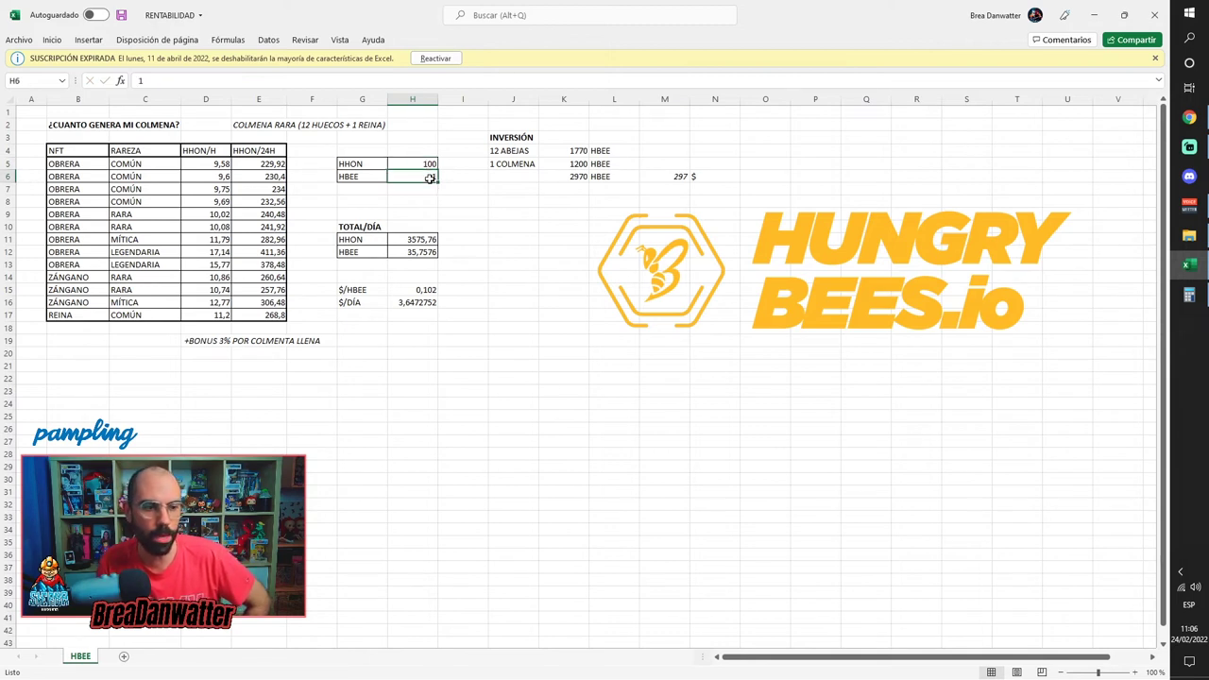
pyautogui.click(421, 248)
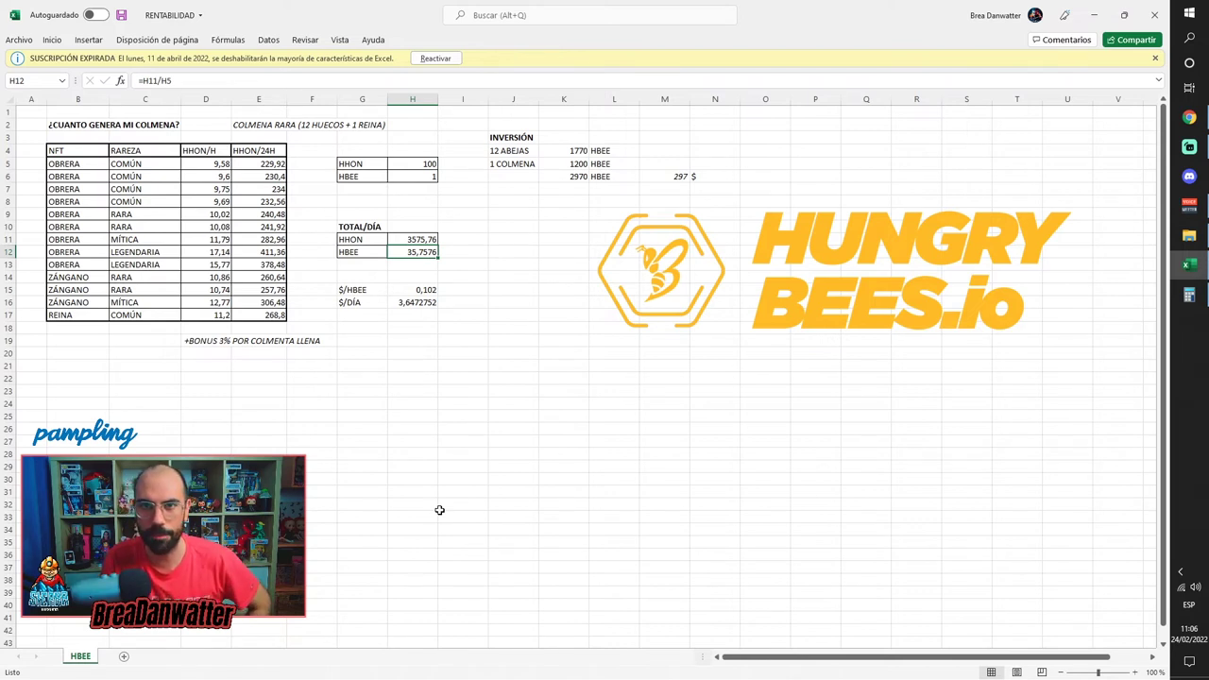
pyautogui.hotkey('alt', 'Tab')
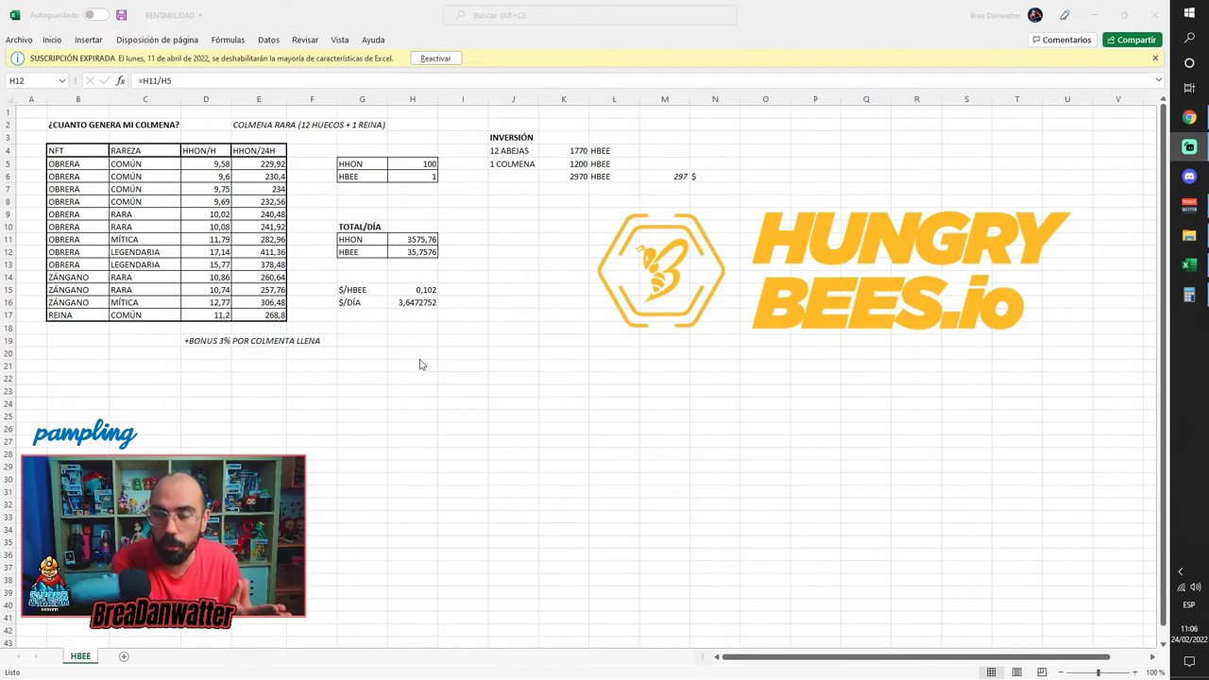
# Step: Examine the INVERSIÓN costs for the 12 bees and 1 hive, their HBEE and dollar totals, and the $/DÍA earnings
pyautogui.click(519, 155)
pyautogui.click(556, 153)
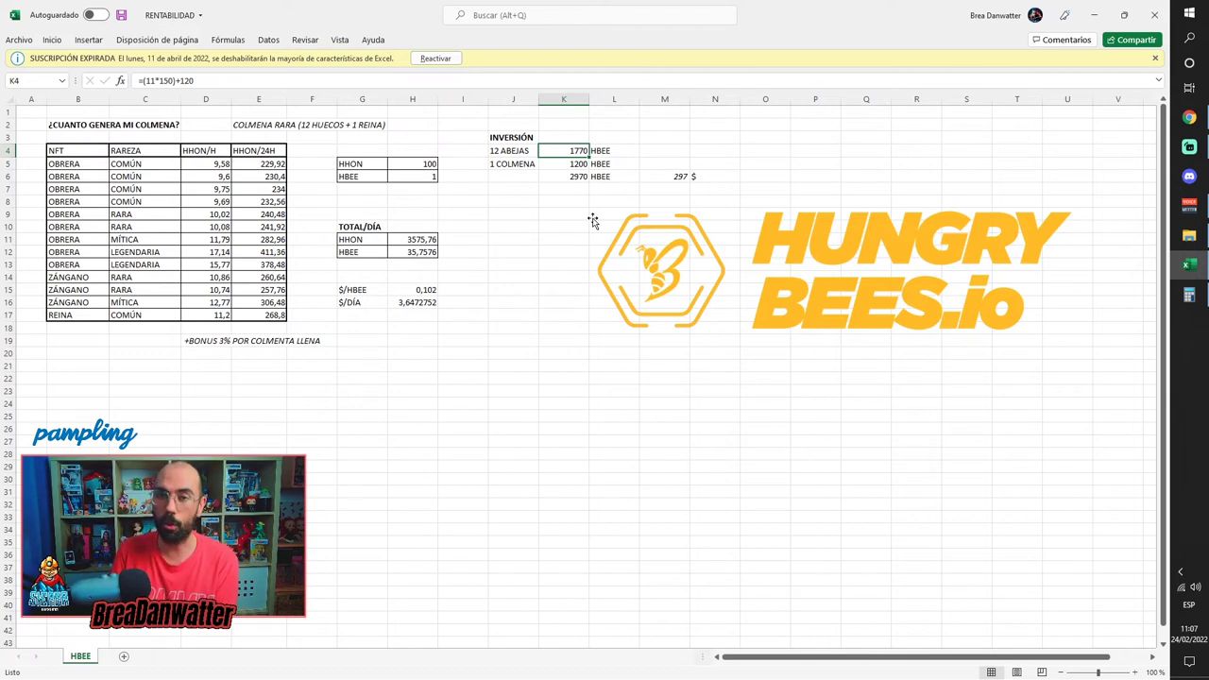
pyautogui.click(515, 158)
pyautogui.click(562, 163)
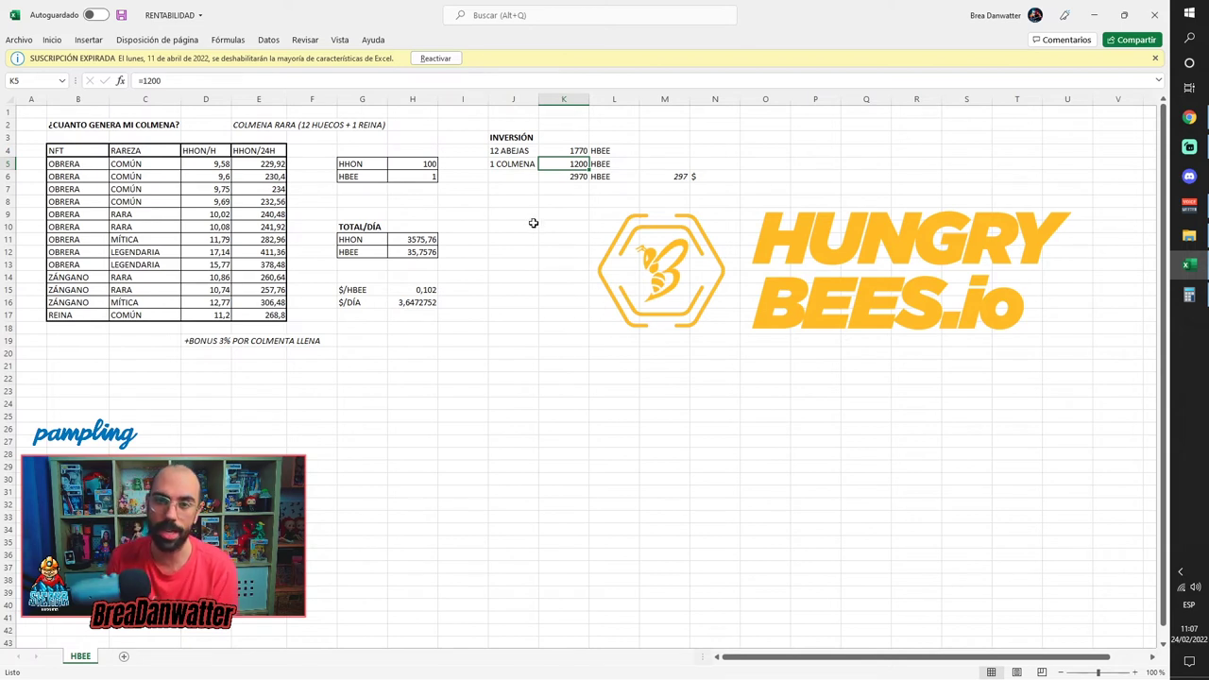
pyautogui.click(567, 178)
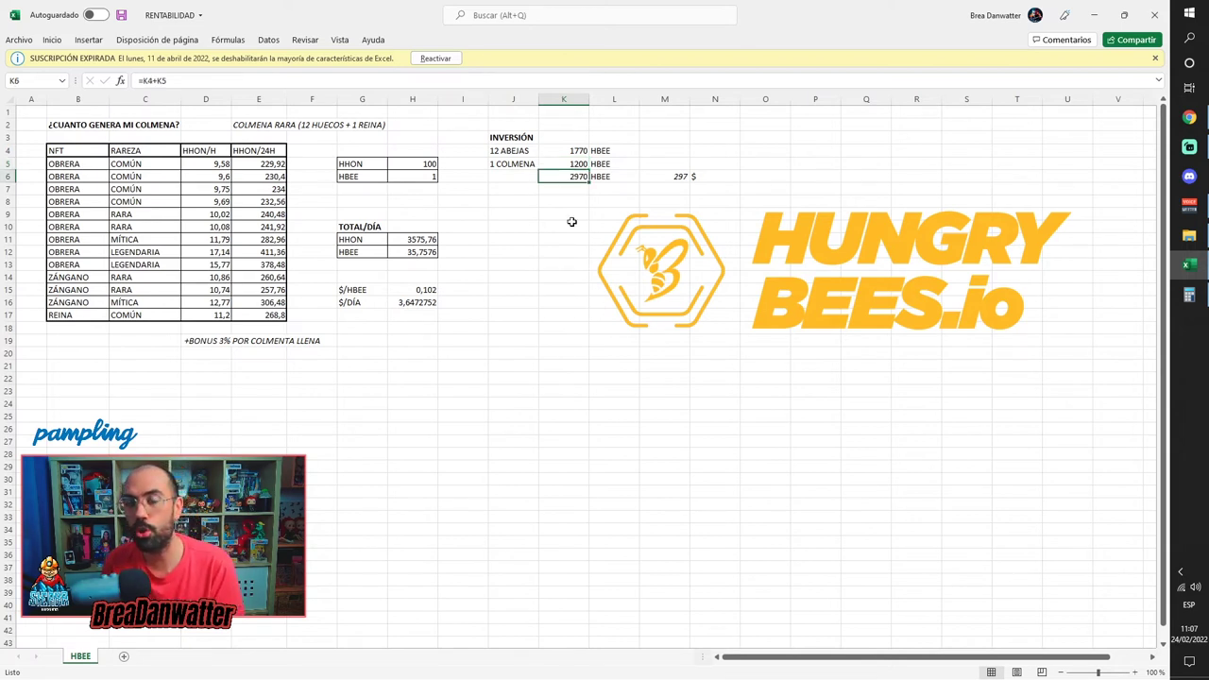
pyautogui.click(661, 177)
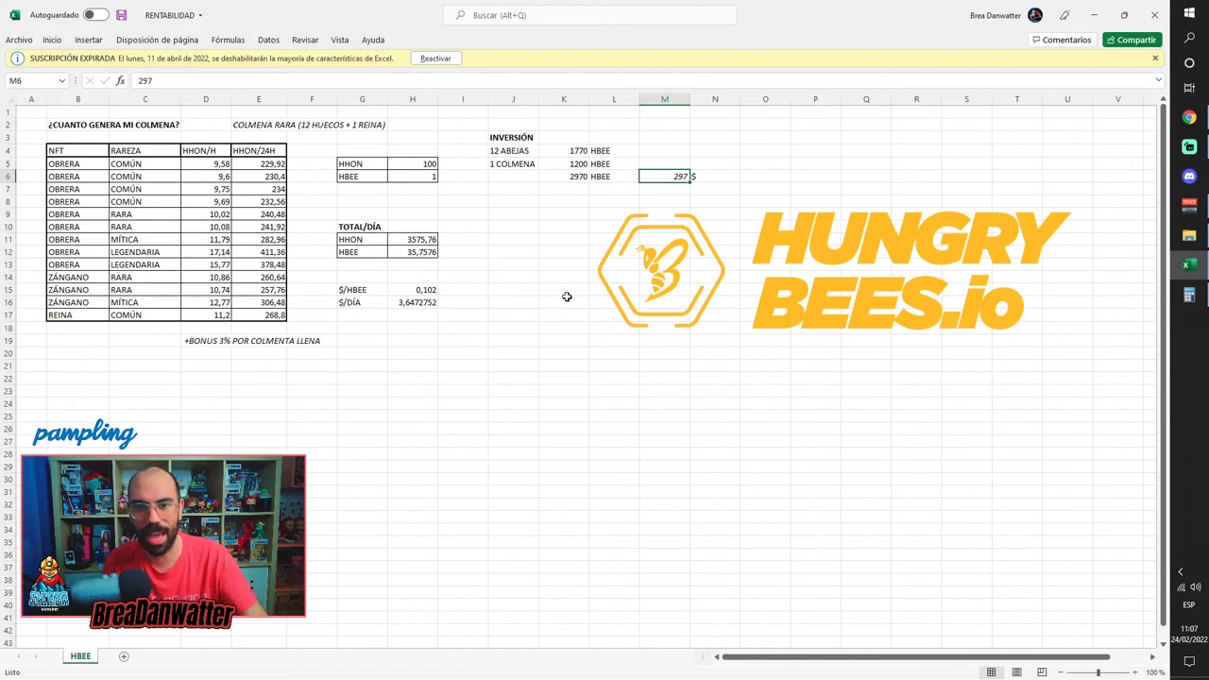
pyautogui.click(431, 166)
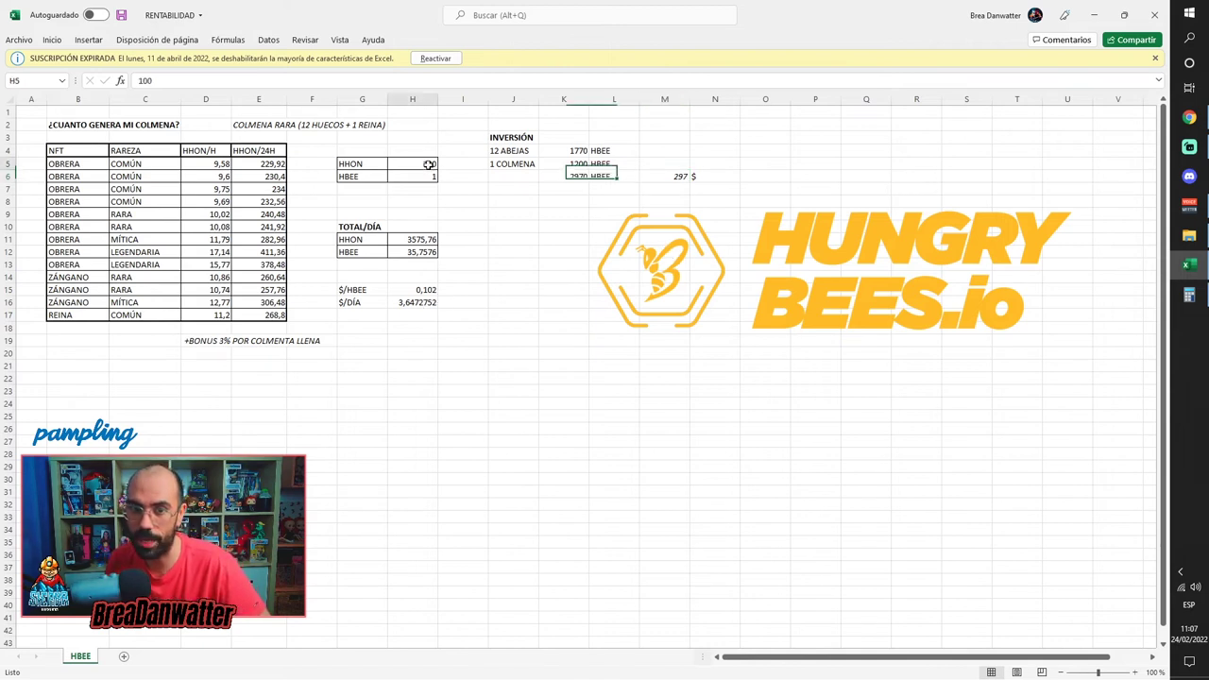
pyautogui.click(416, 303)
pyautogui.click(495, 356)
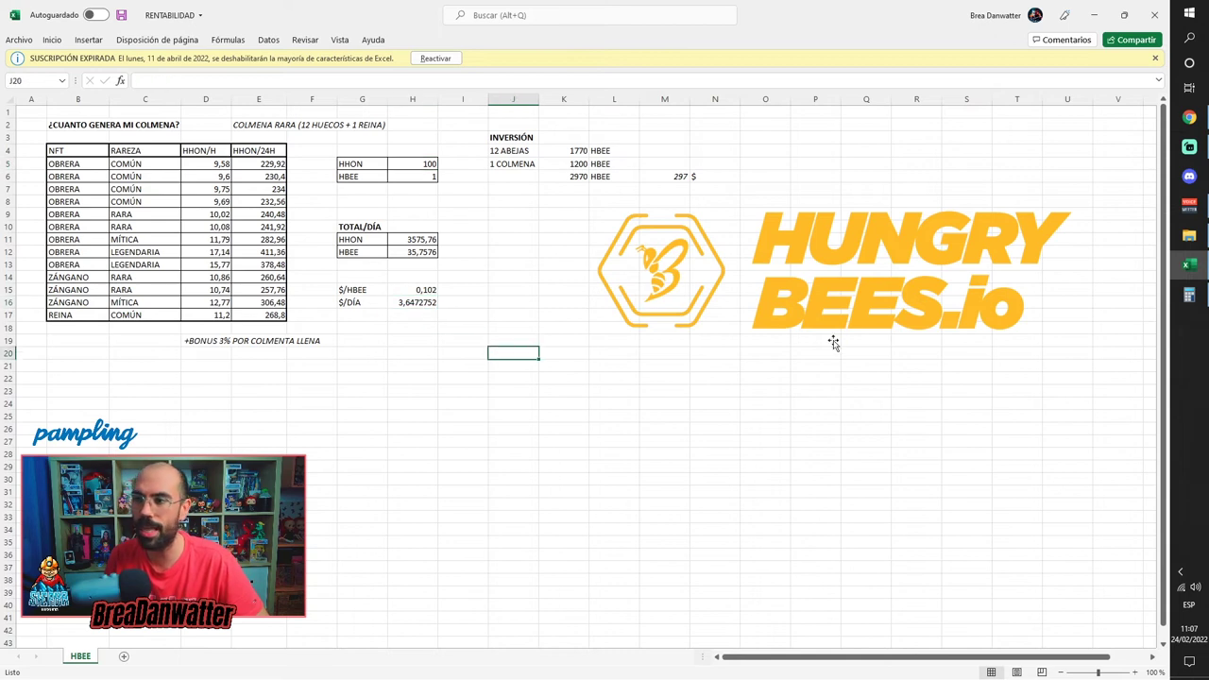
# Step: Switch to Calculator, divide the 297 $ investment by the 3,64 daily earnings, and highlight the whole-number part of the result
pyautogui.click(1189, 296)
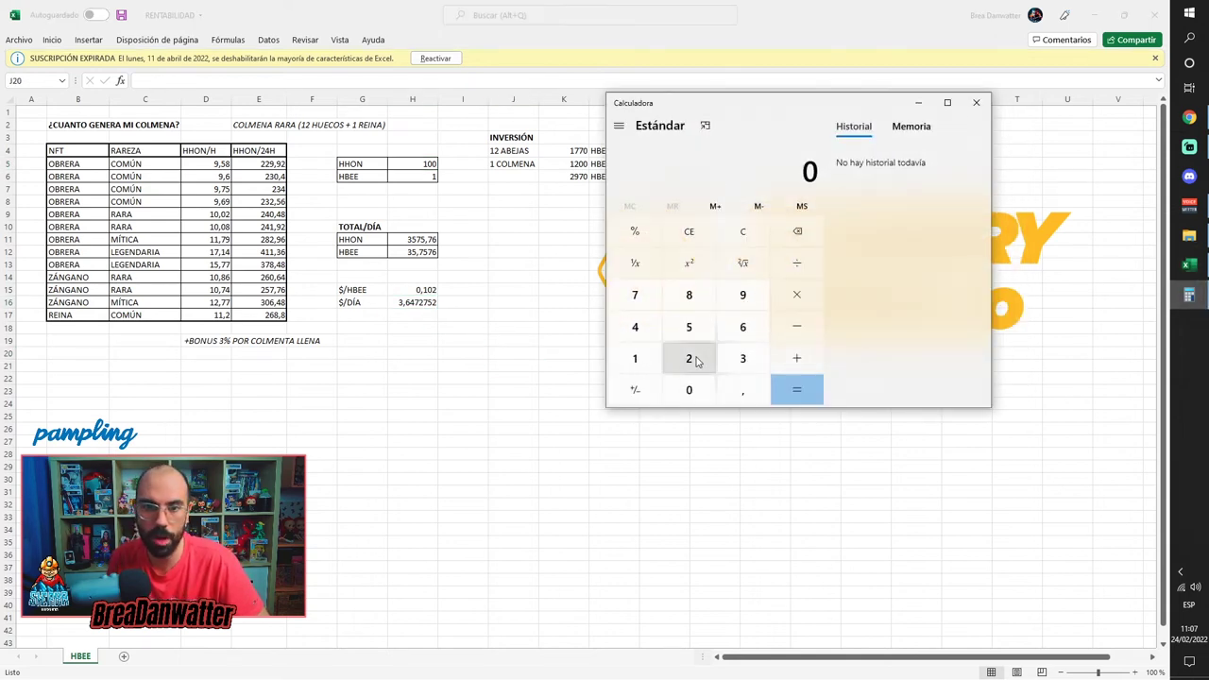
pyautogui.moveTo(802, 104); pyautogui.dragTo(882, 211)
pyautogui.click(768, 464)
pyautogui.click(822, 400)
pyautogui.click(714, 401)
pyautogui.click(871, 369)
pyautogui.click(822, 463)
pyautogui.click(814, 500)
pyautogui.click(817, 436)
pyautogui.click(715, 433)
pyautogui.click(876, 495)
pyautogui.doubleClick(715, 272)
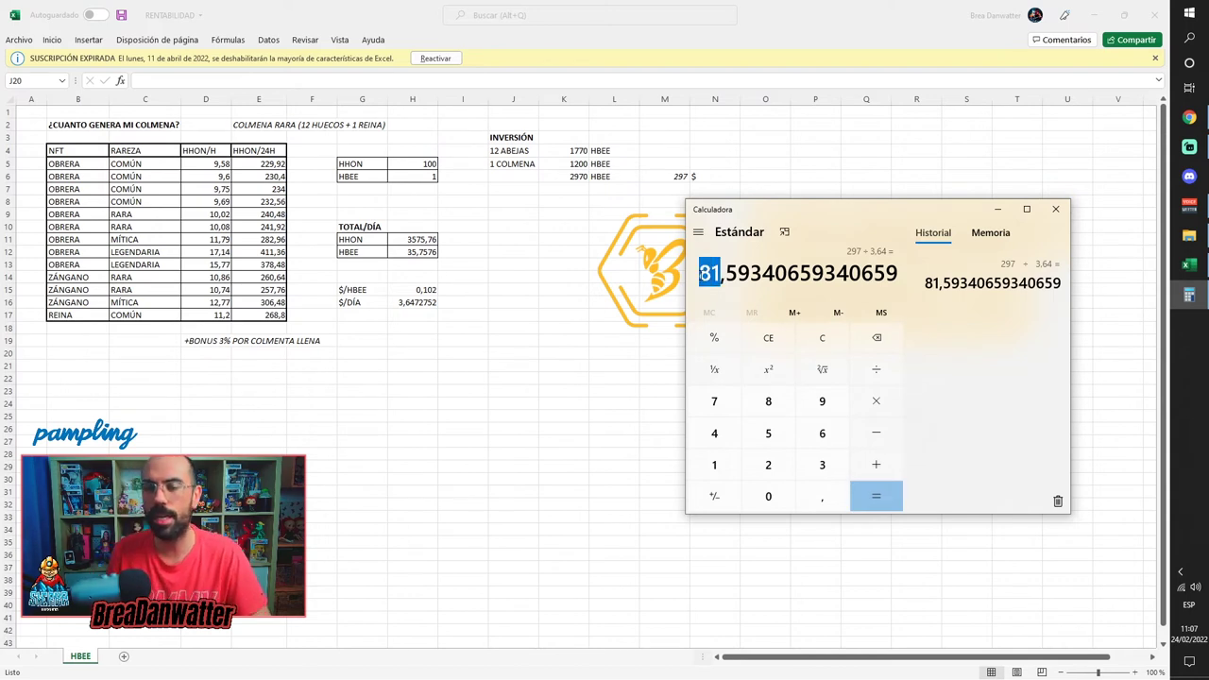
pyautogui.click(715, 272)
pyautogui.moveTo(700, 272); pyautogui.dragTo(720, 272)
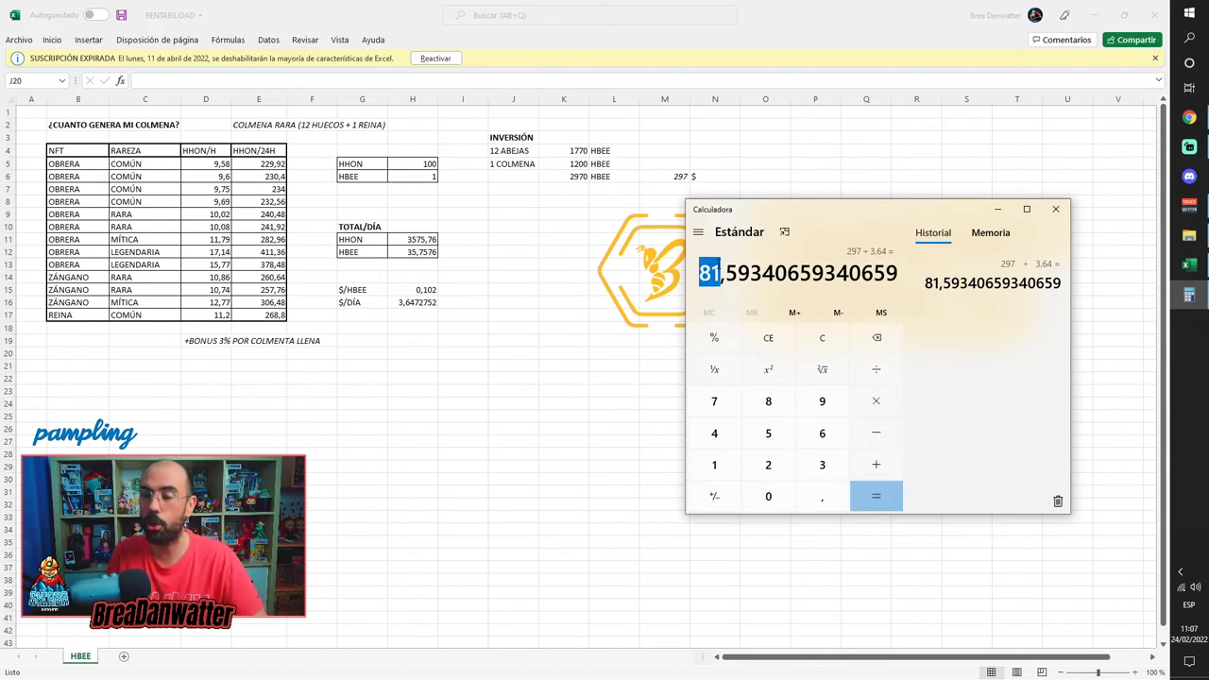
# Step: Switch back to the RENTABILIDAD spreadsheet and review the bees' daily HHON and rarities, from the mythic and legendary workers to the queen
pyautogui.hotkey('alt', 'Tab')
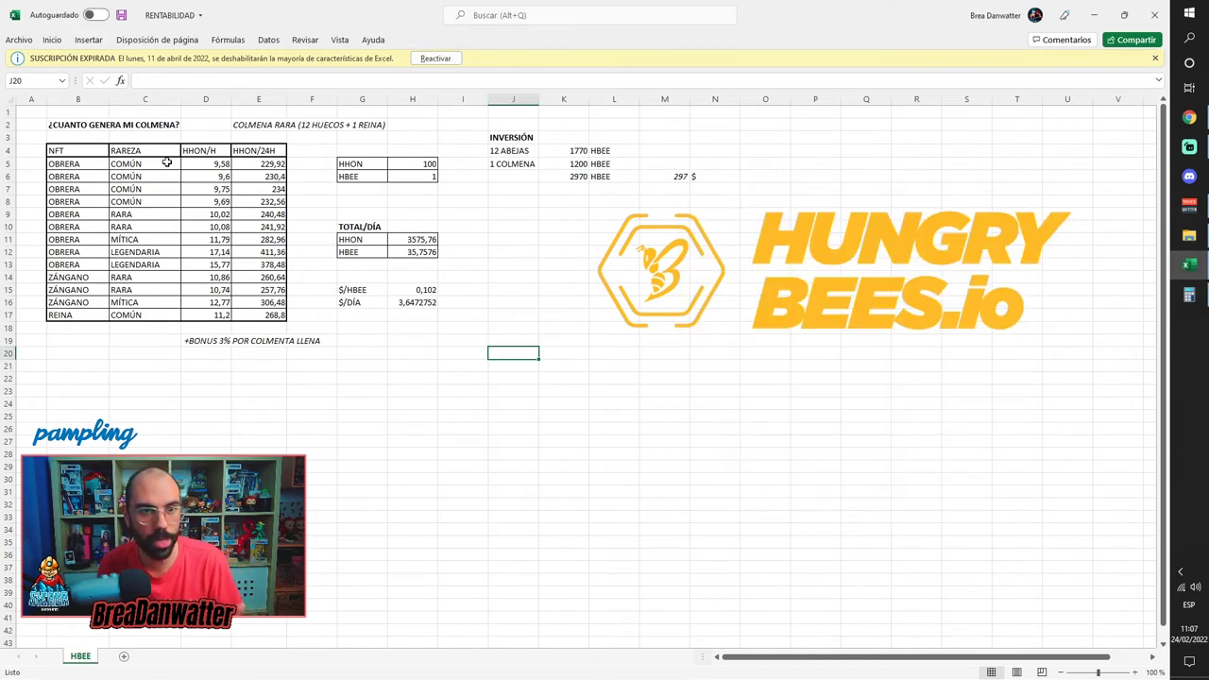
pyautogui.click(246, 163)
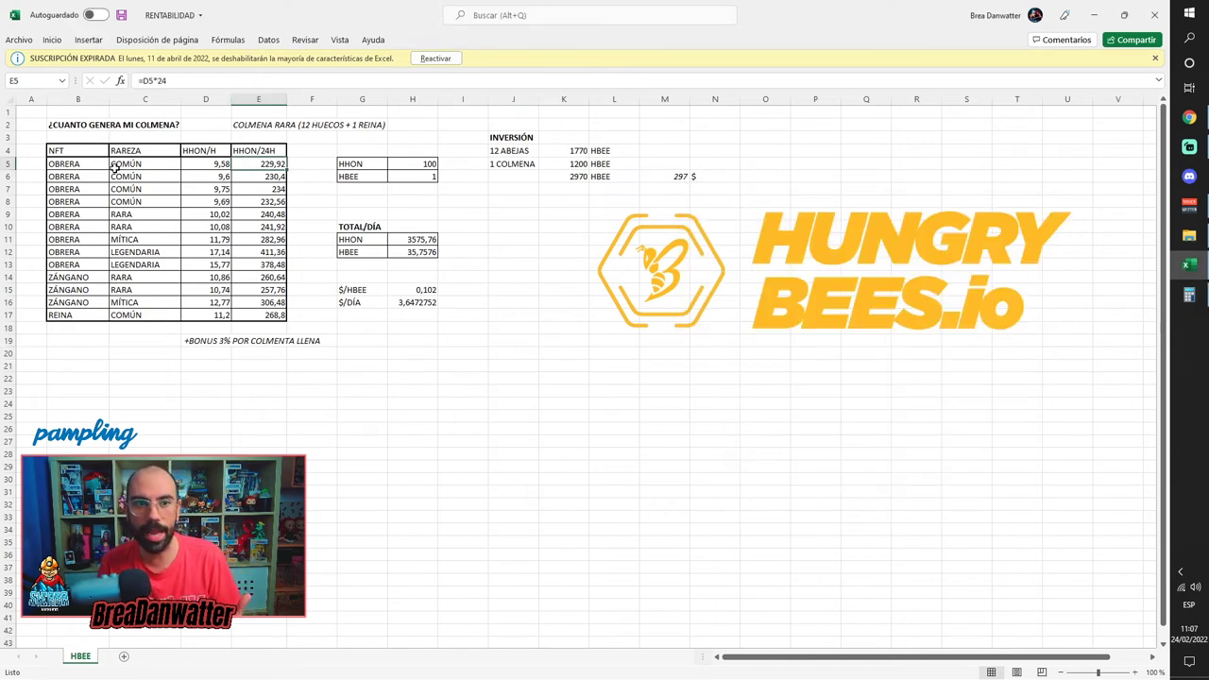
pyautogui.click(142, 243)
pyautogui.click(140, 253)
pyautogui.click(140, 265)
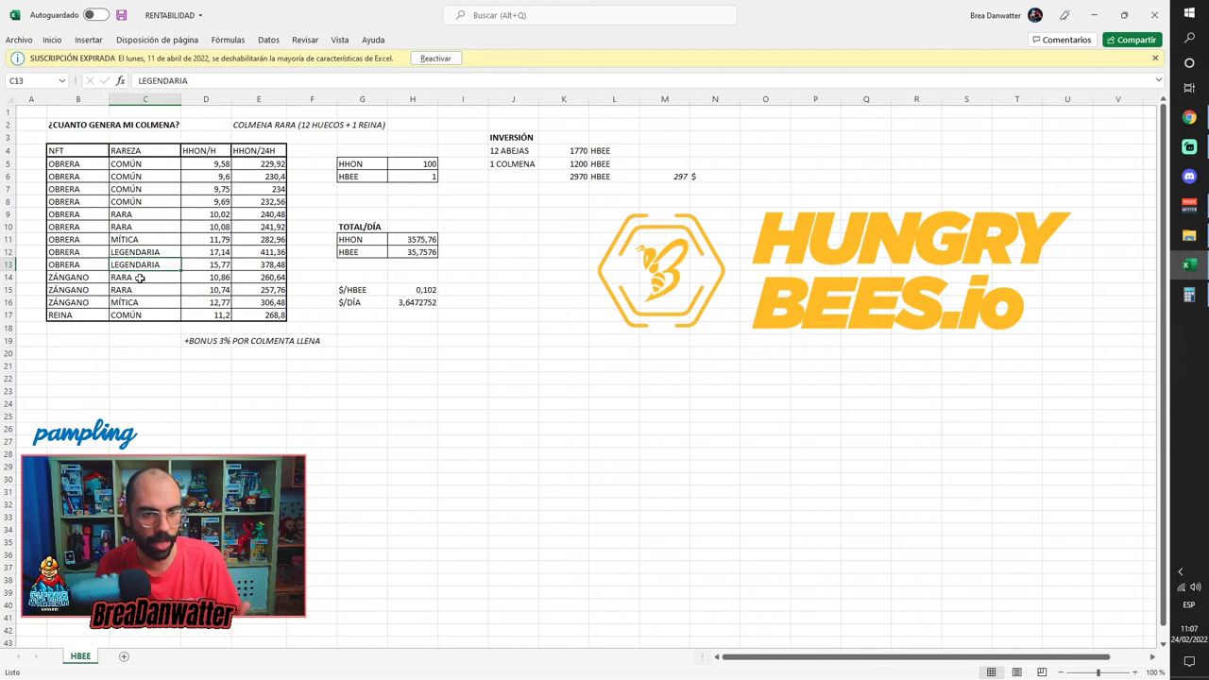
pyautogui.click(137, 312)
pyautogui.click(543, 368)
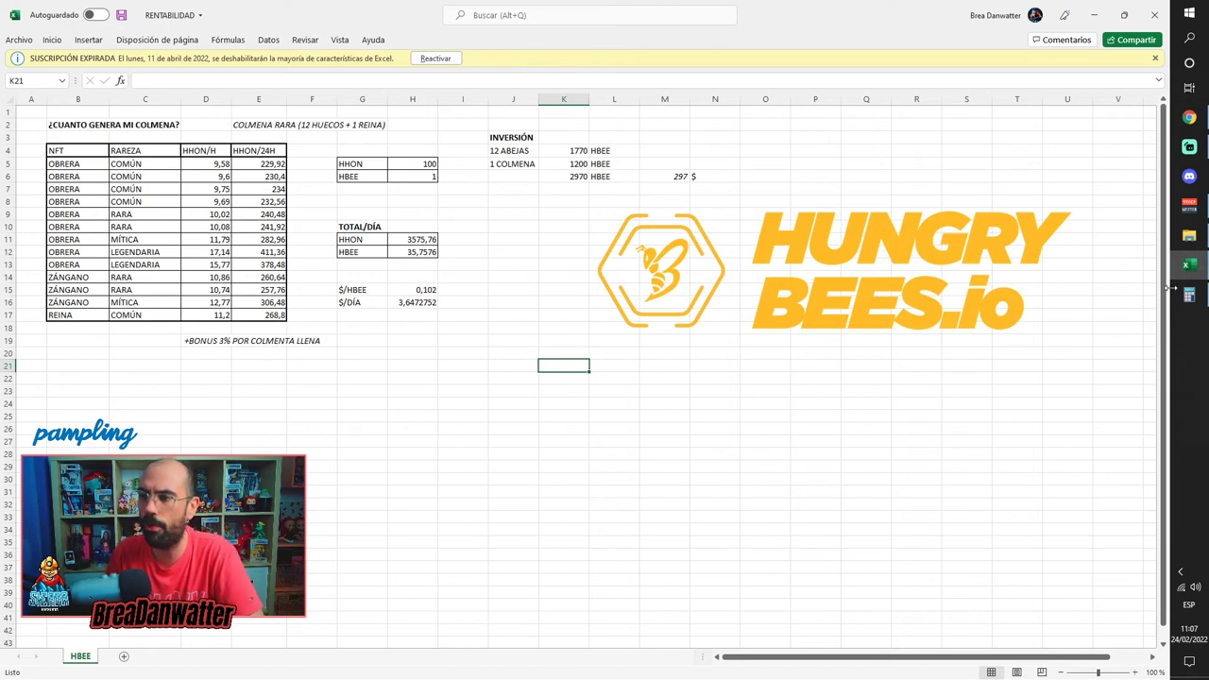
# Step: Examine the 1 COLMENA cost, the full bee table, the daily totals and the dollar investment, and check the payback result in Calculator
pyautogui.click(564, 163)
pyautogui.moveTo(513, 163); pyautogui.dragTo(564, 164)
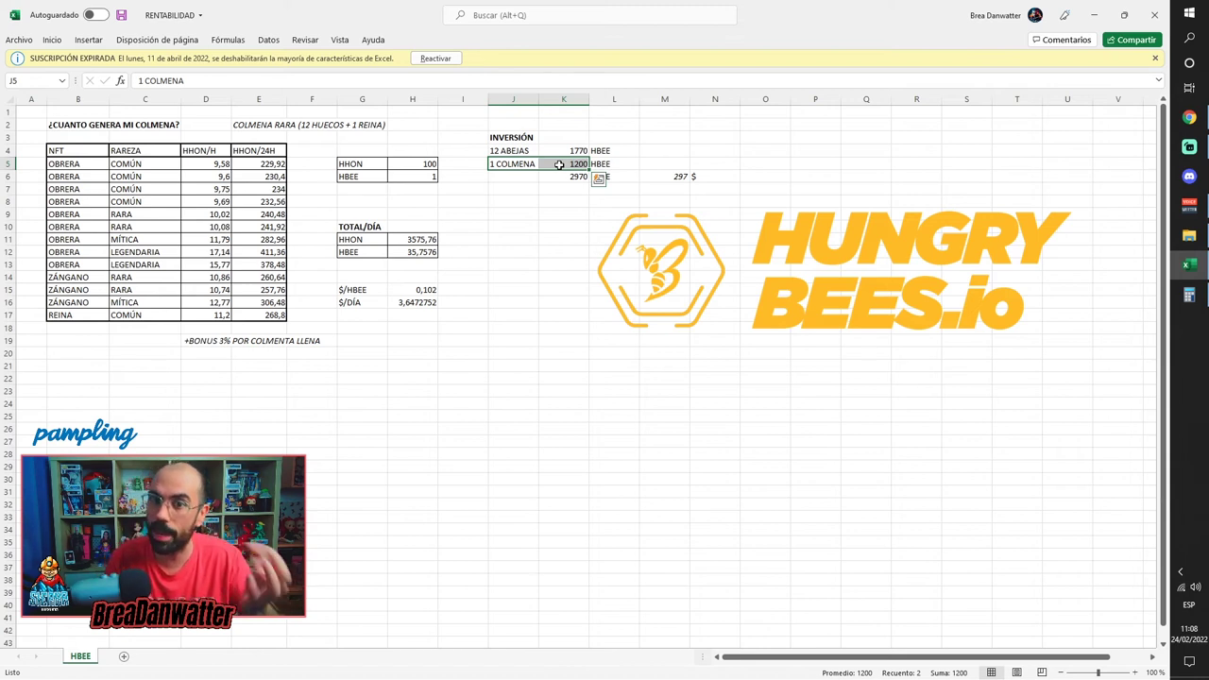
pyautogui.click(559, 165)
pyautogui.moveTo(527, 164); pyautogui.dragTo(552, 164)
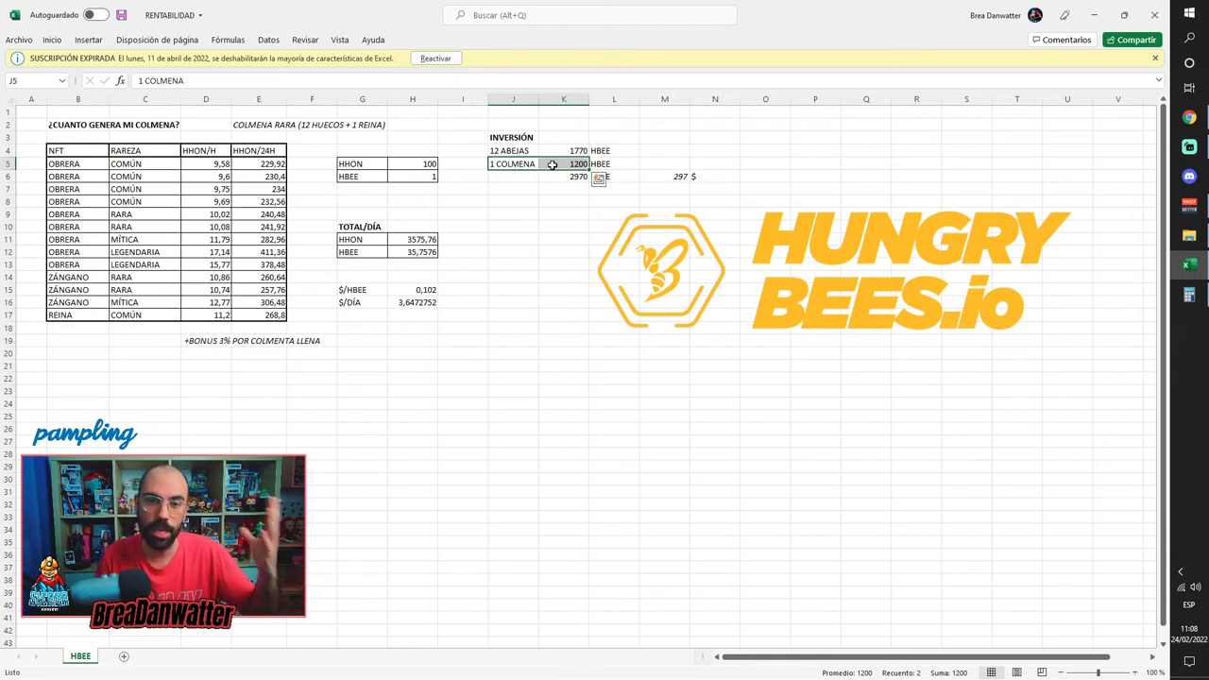
pyautogui.moveTo(78, 162); pyautogui.dragTo(255, 311)
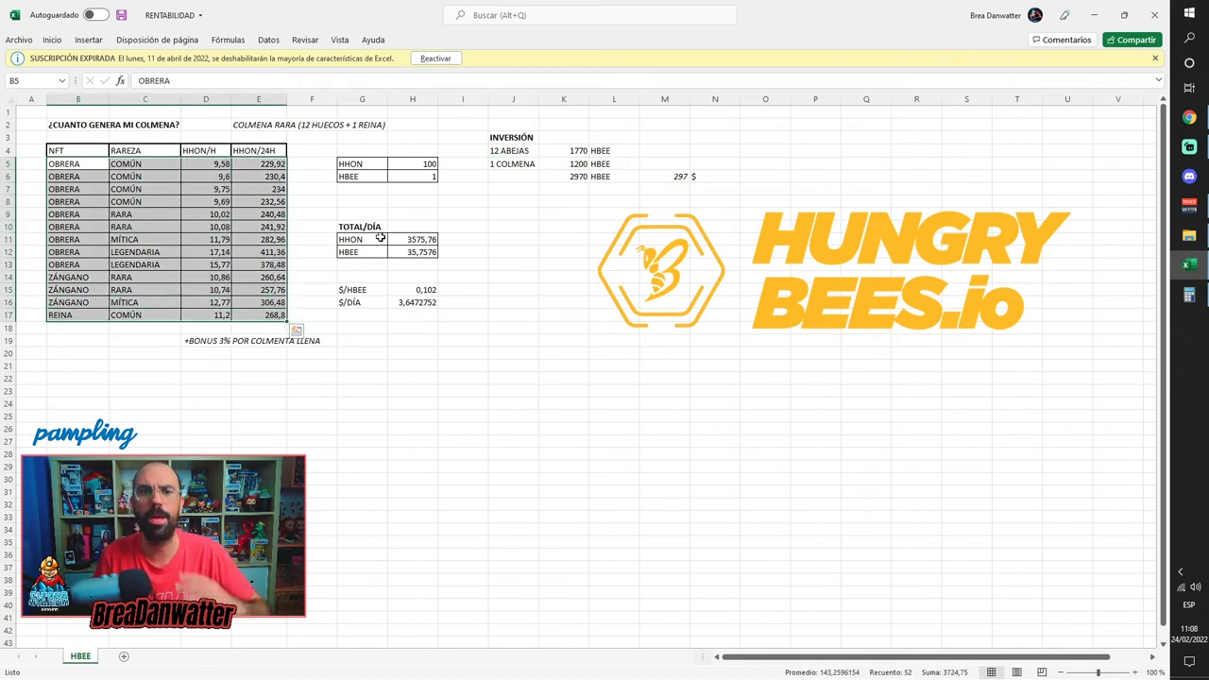
pyautogui.moveTo(382, 236); pyautogui.dragTo(402, 250)
pyautogui.click(598, 429)
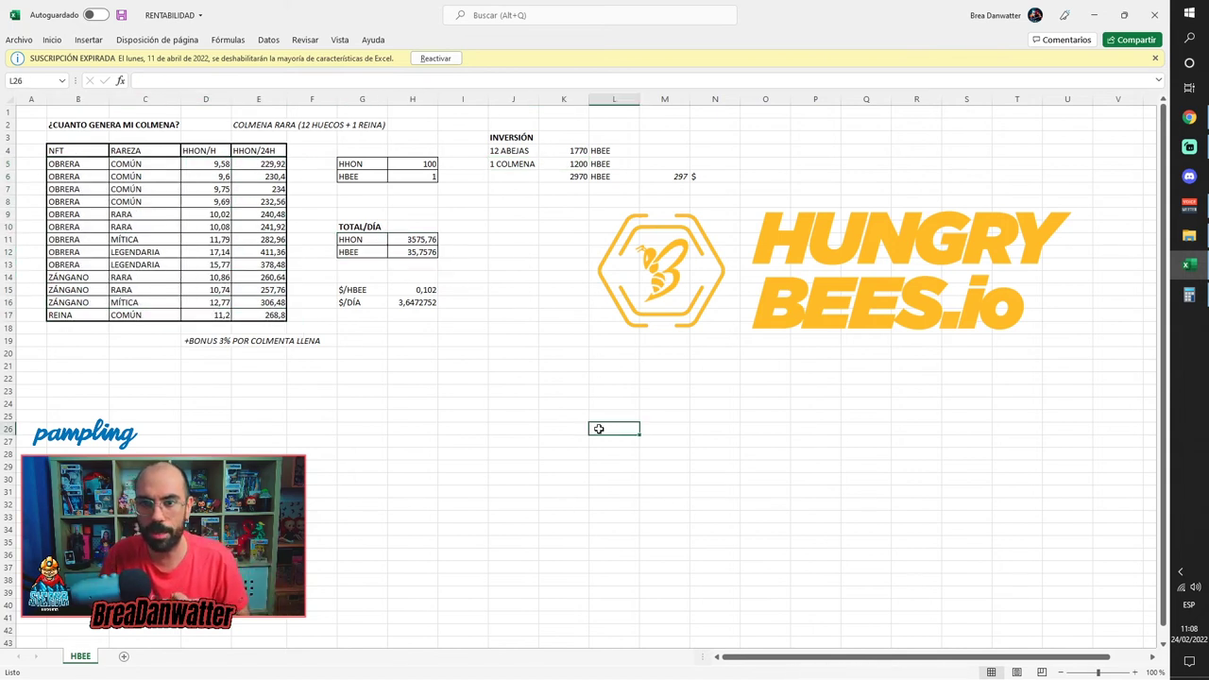
pyautogui.click(682, 177)
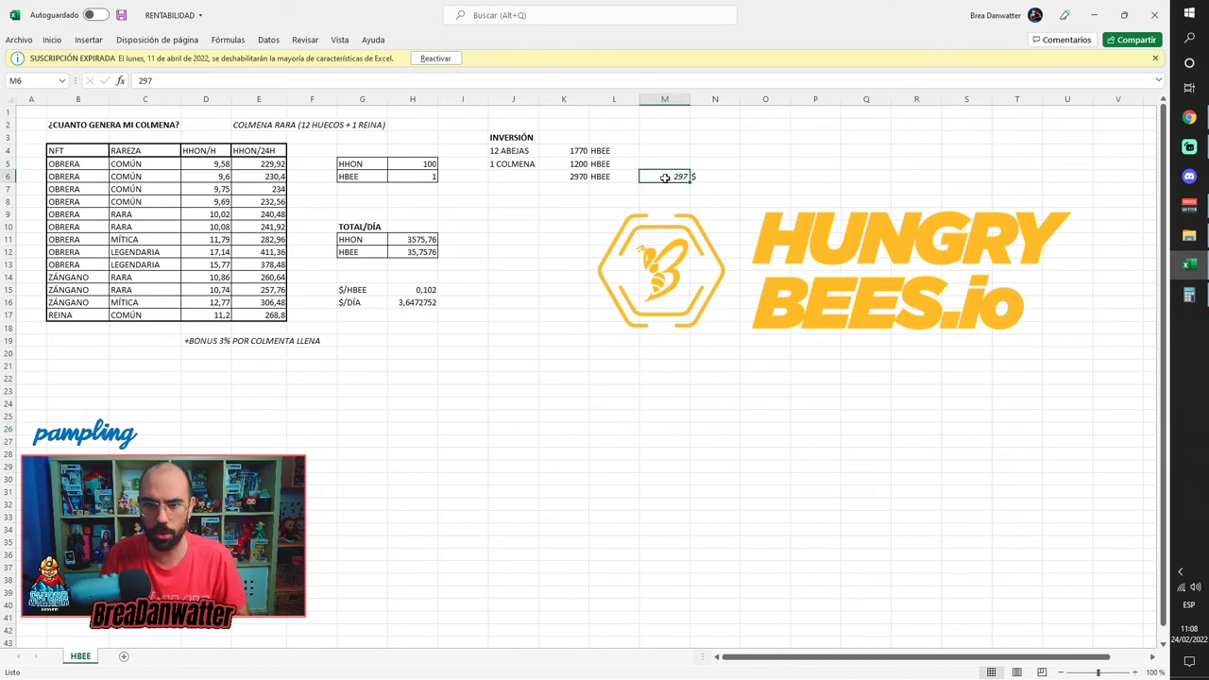
pyautogui.click(1191, 300)
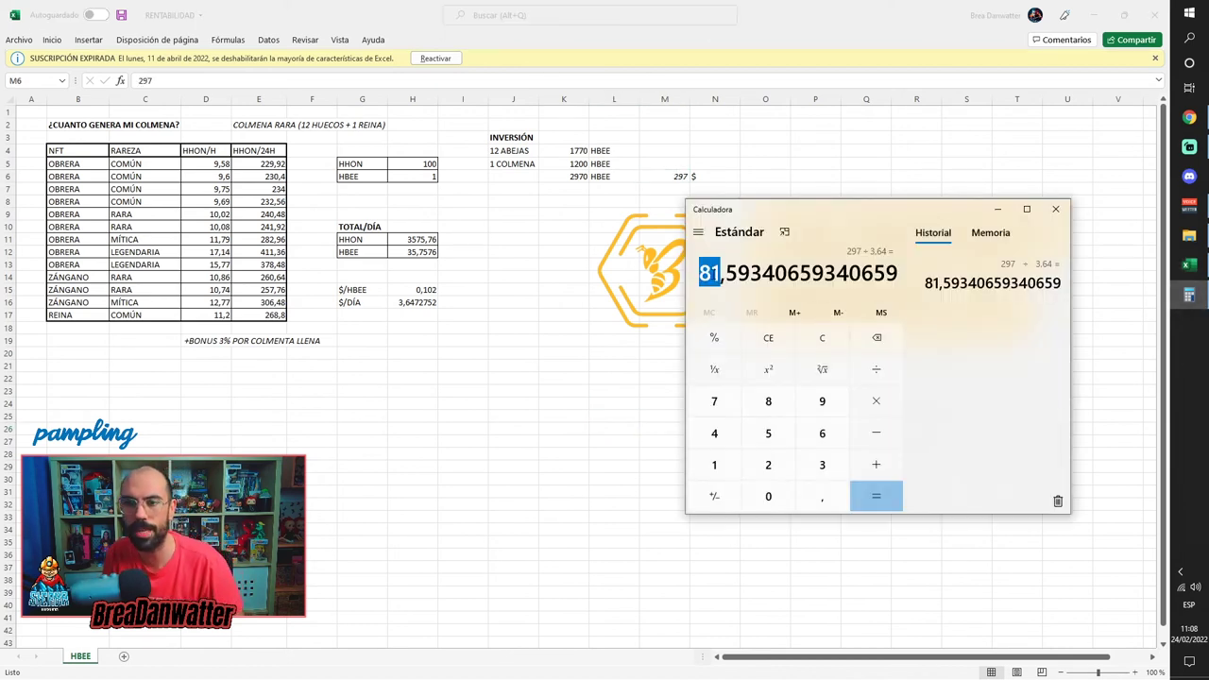
# Step: Switch back to the spreadsheet, set the HHON amount in H5 to 50, and check the $/DÍA earnings
pyautogui.hotkey('alt', 'Tab')
pyautogui.click(429, 164)
pyautogui.write('50')
pyautogui.press('Return')
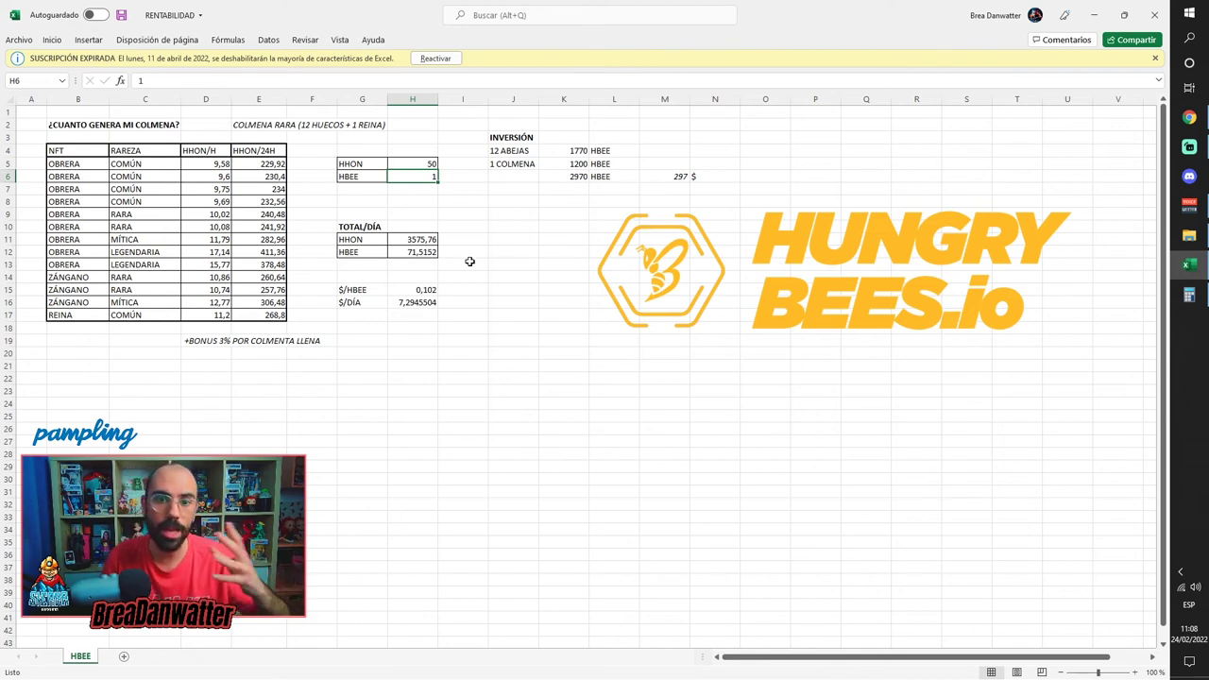
pyautogui.click(427, 302)
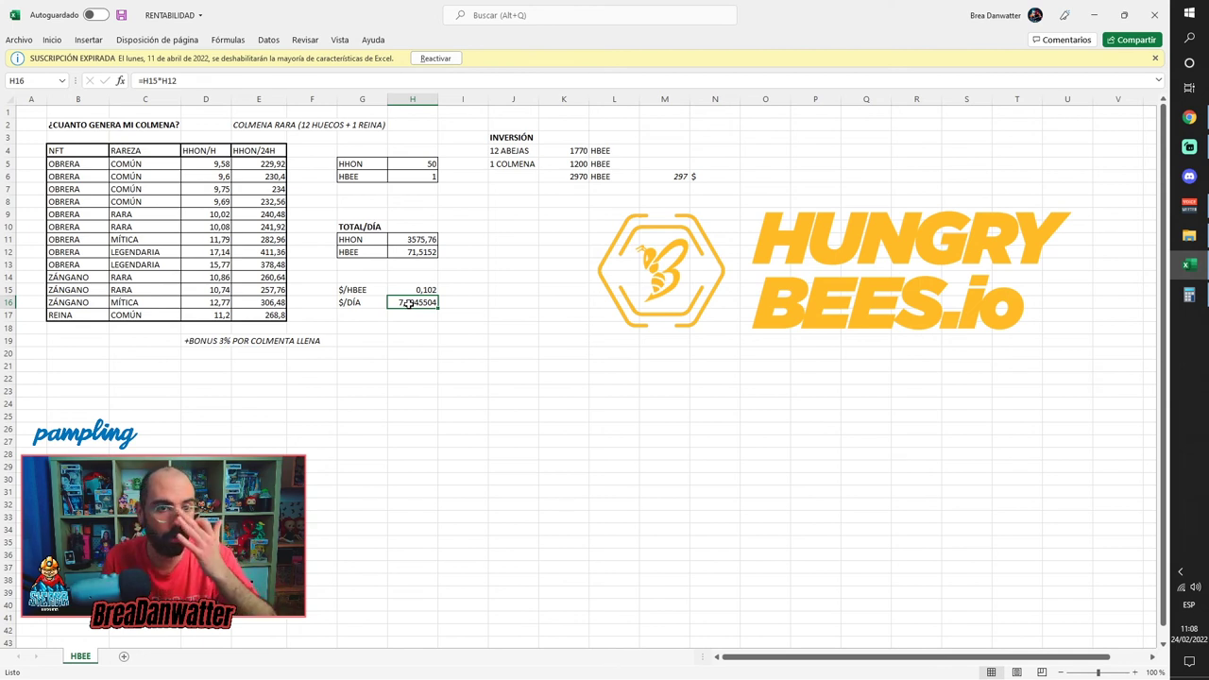
# Step: Set the $/HBEE price in H15 to 0,15
pyautogui.click(420, 290)
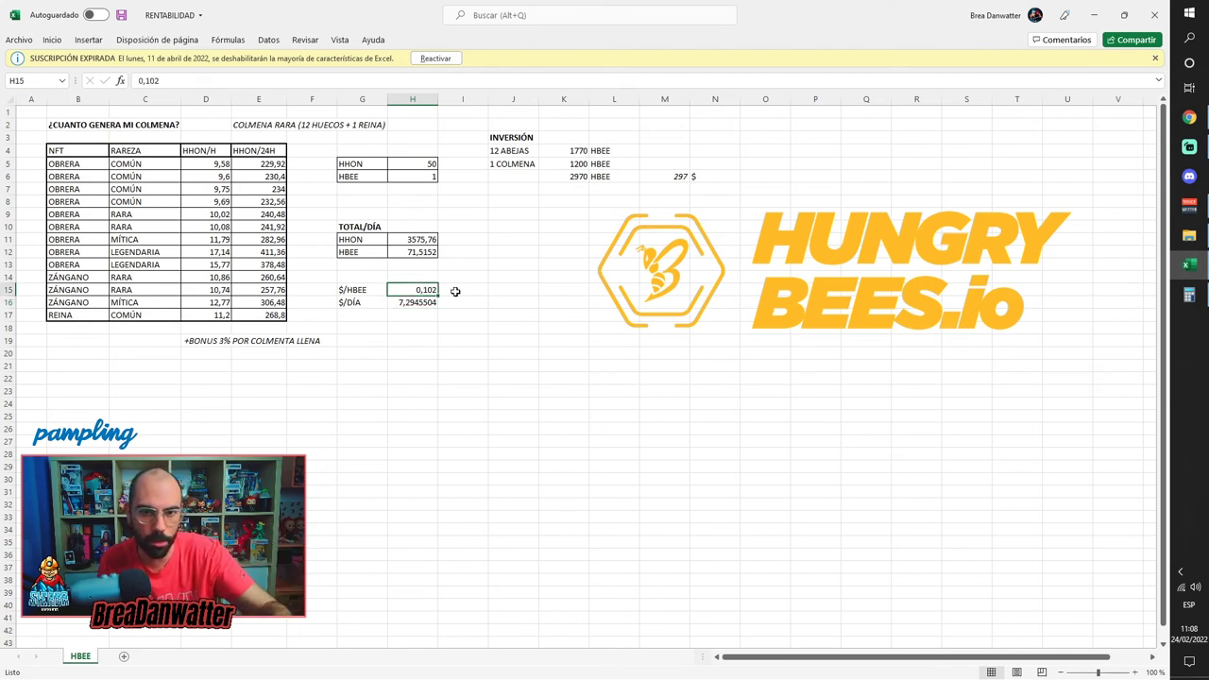
pyautogui.write('0,')
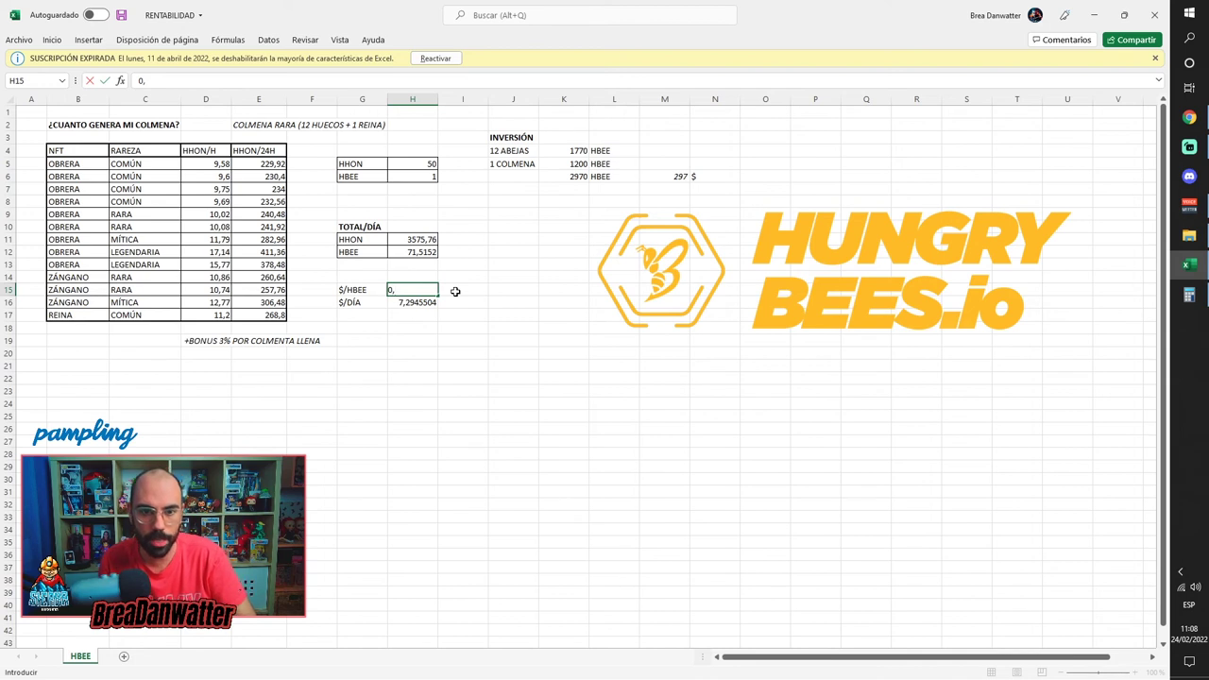
pyautogui.write('15')
pyautogui.press('Return')
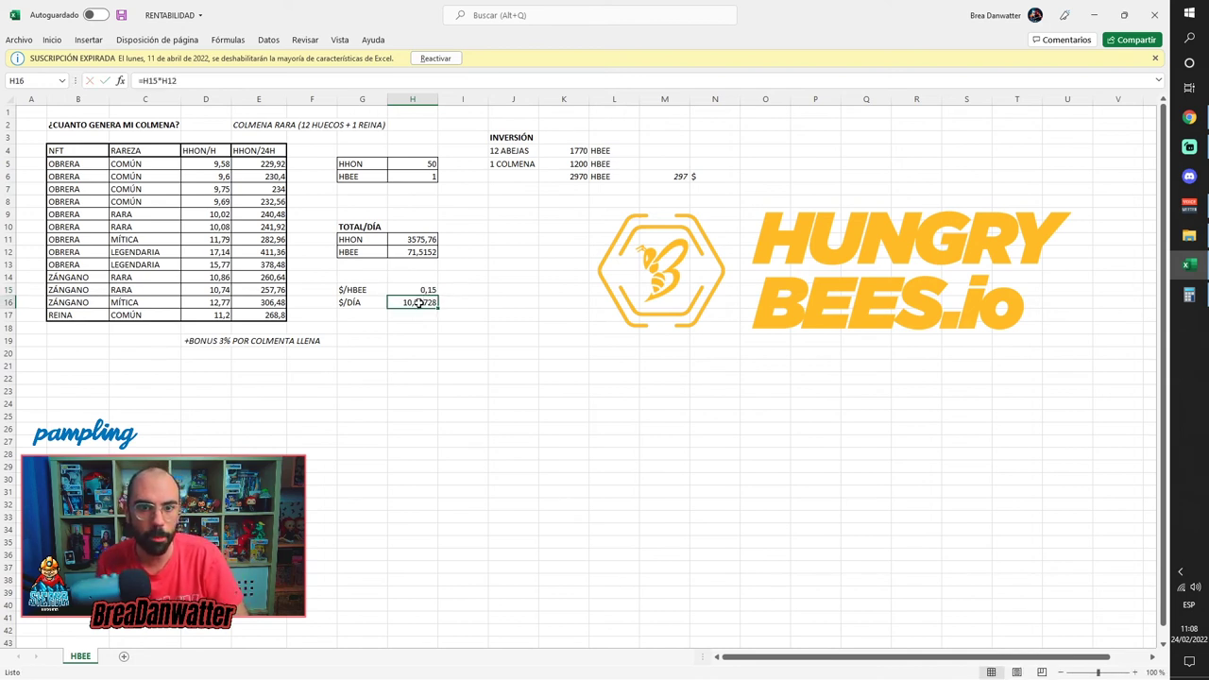
# Step: Clear the previous result in Calculator, check the dollar investment in M6, and start dividing 297 by a divisor beginning with 1
pyautogui.click(1188, 295)
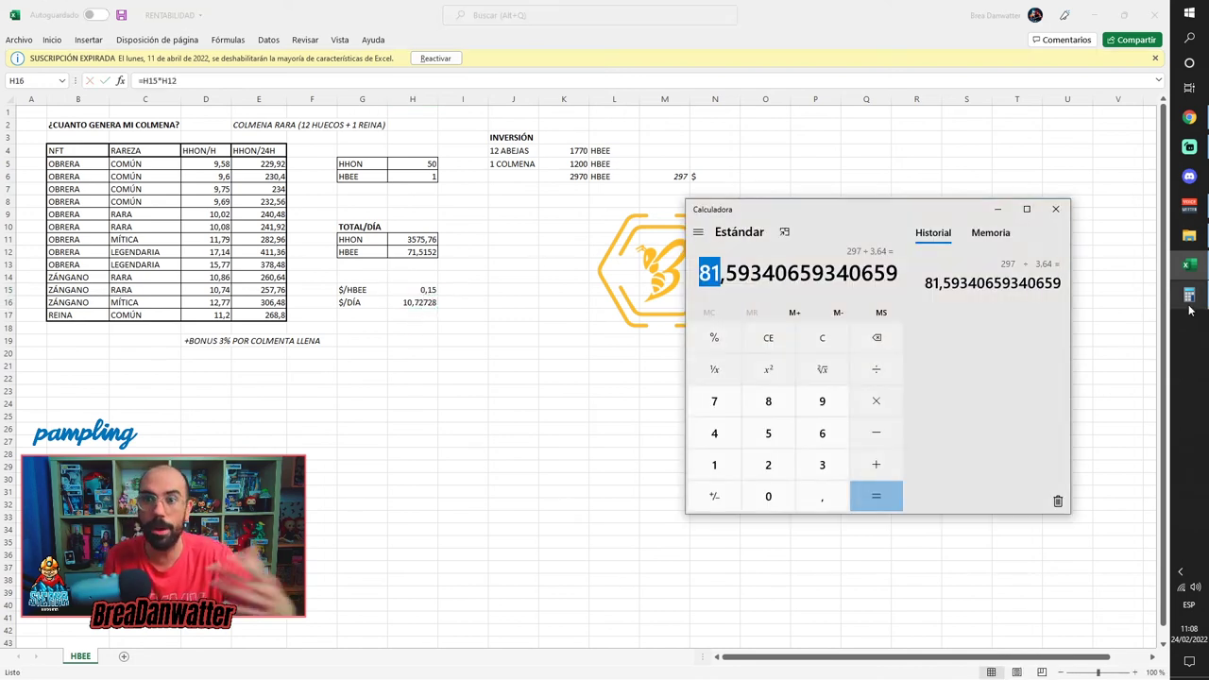
pyautogui.click(821, 337)
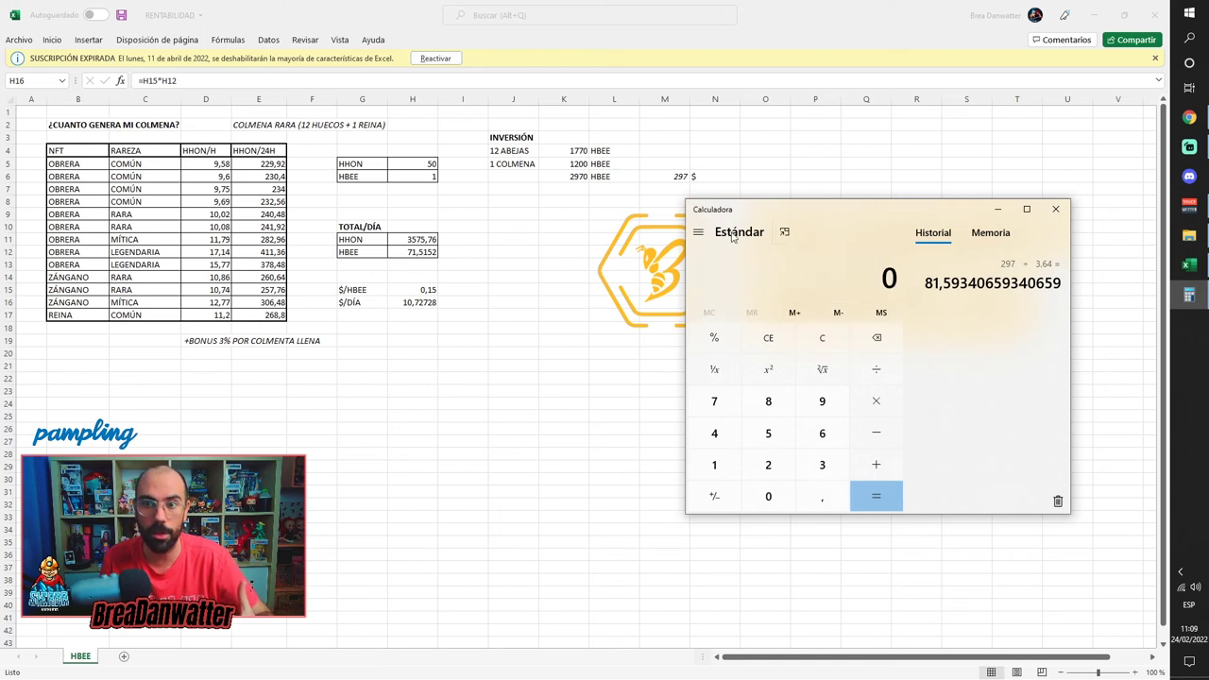
pyautogui.click(676, 177)
pyautogui.click(676, 177)
pyautogui.click(1186, 296)
pyautogui.click(768, 463)
pyautogui.click(821, 401)
pyautogui.click(715, 399)
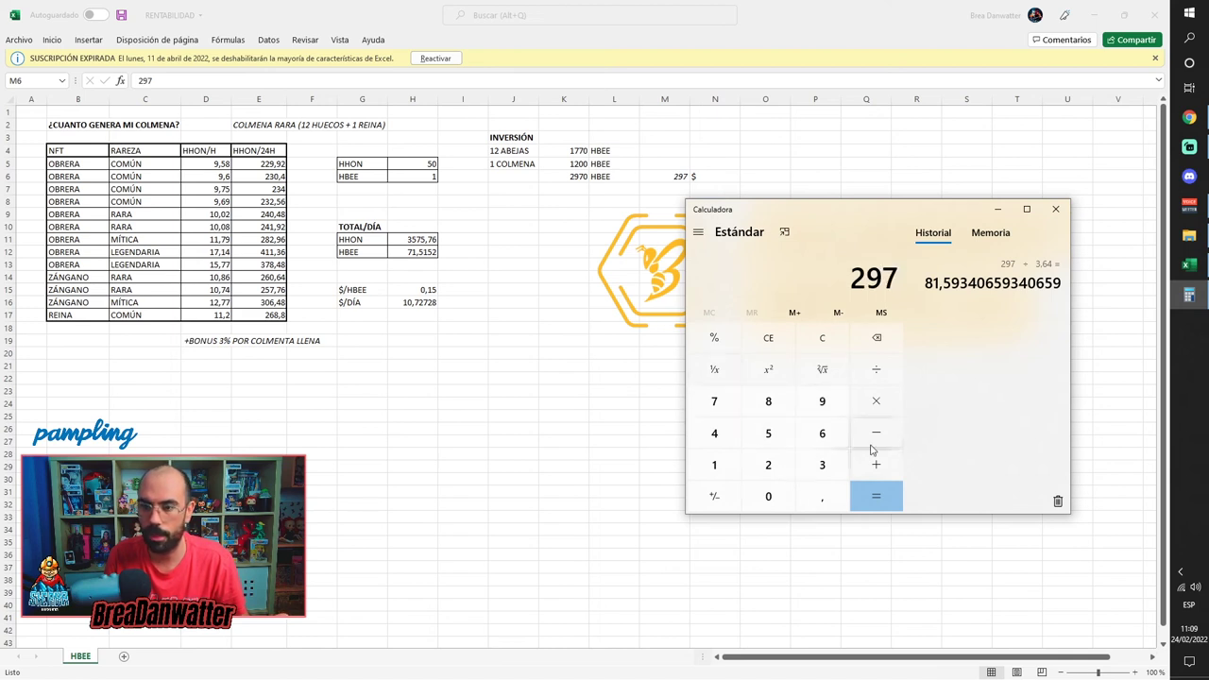
pyautogui.click(871, 378)
pyautogui.click(714, 463)
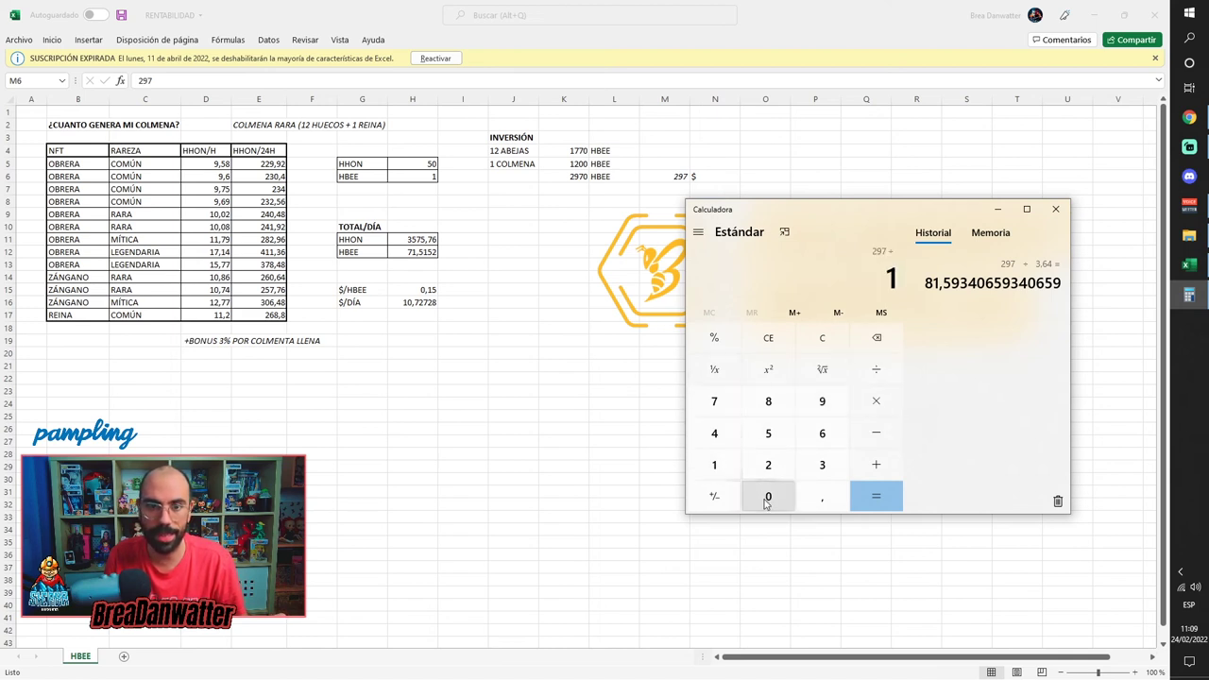
# Step: Return to the spreadsheet and set the HHON amount of the conversion table to 100
pyautogui.click(430, 165)
pyautogui.write('100')
pyautogui.press('Return')
# Step: Switch to Calculator, replace the divisor with 5,36, and calculate 297 divided by it
pyautogui.click(1189, 295)
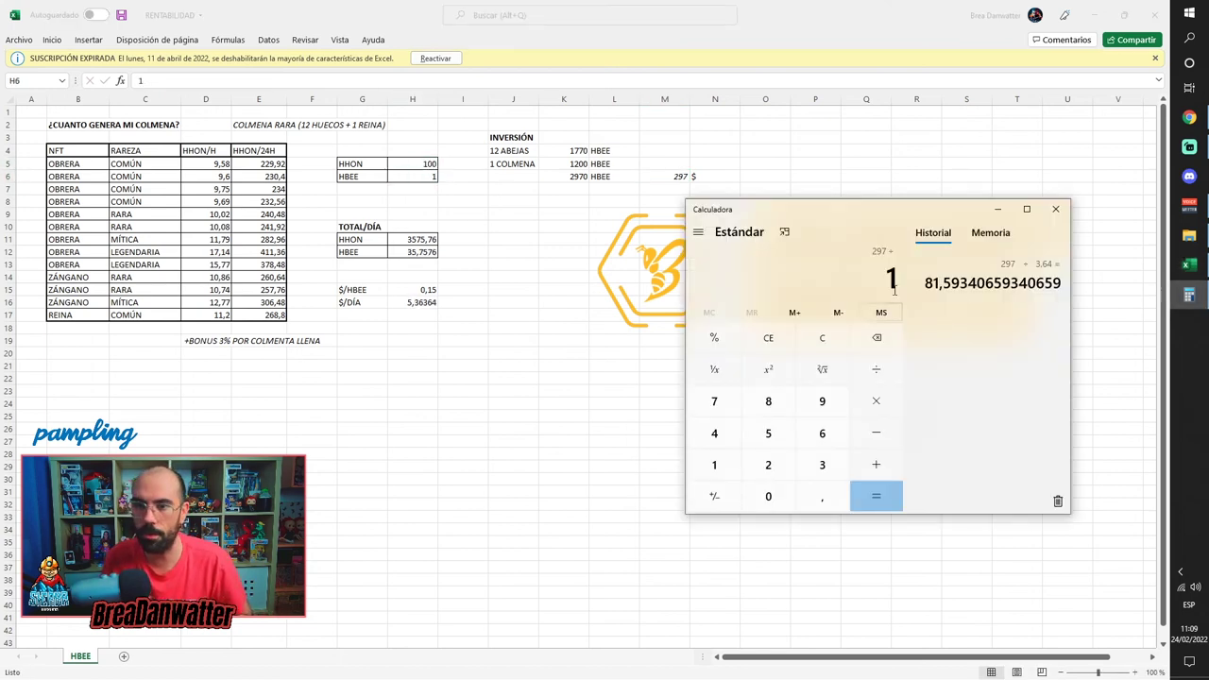
pyautogui.click(876, 337)
pyautogui.click(767, 433)
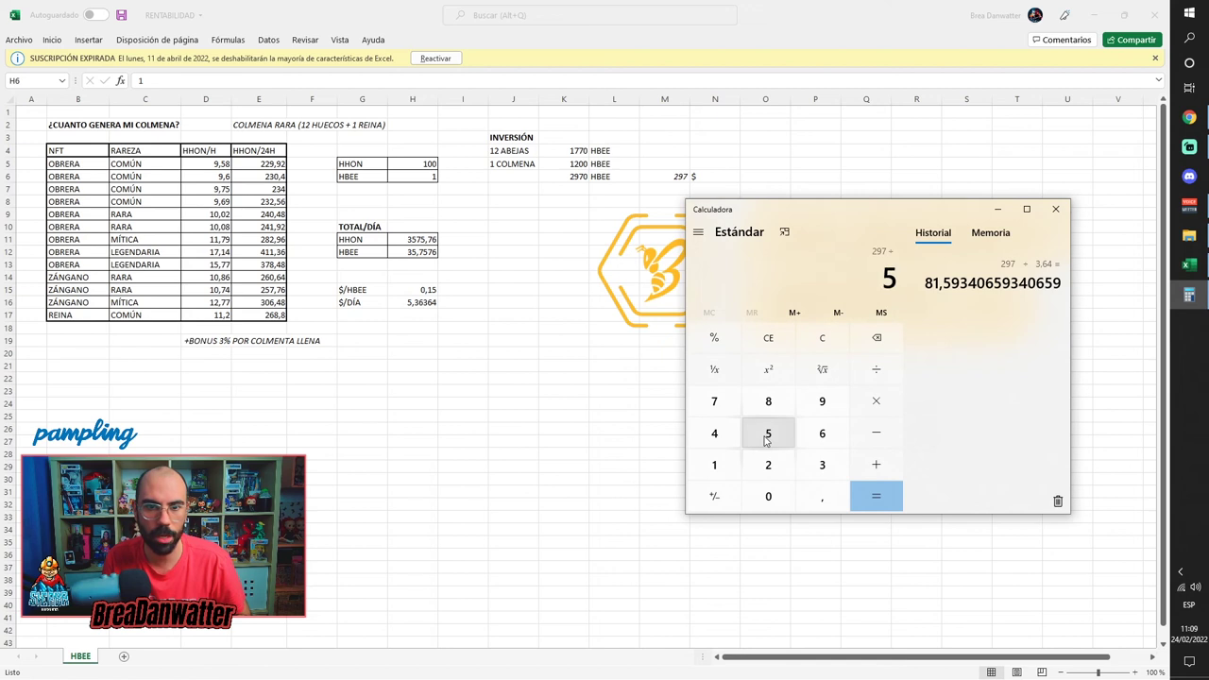
pyautogui.click(818, 500)
pyautogui.click(822, 465)
pyautogui.click(822, 433)
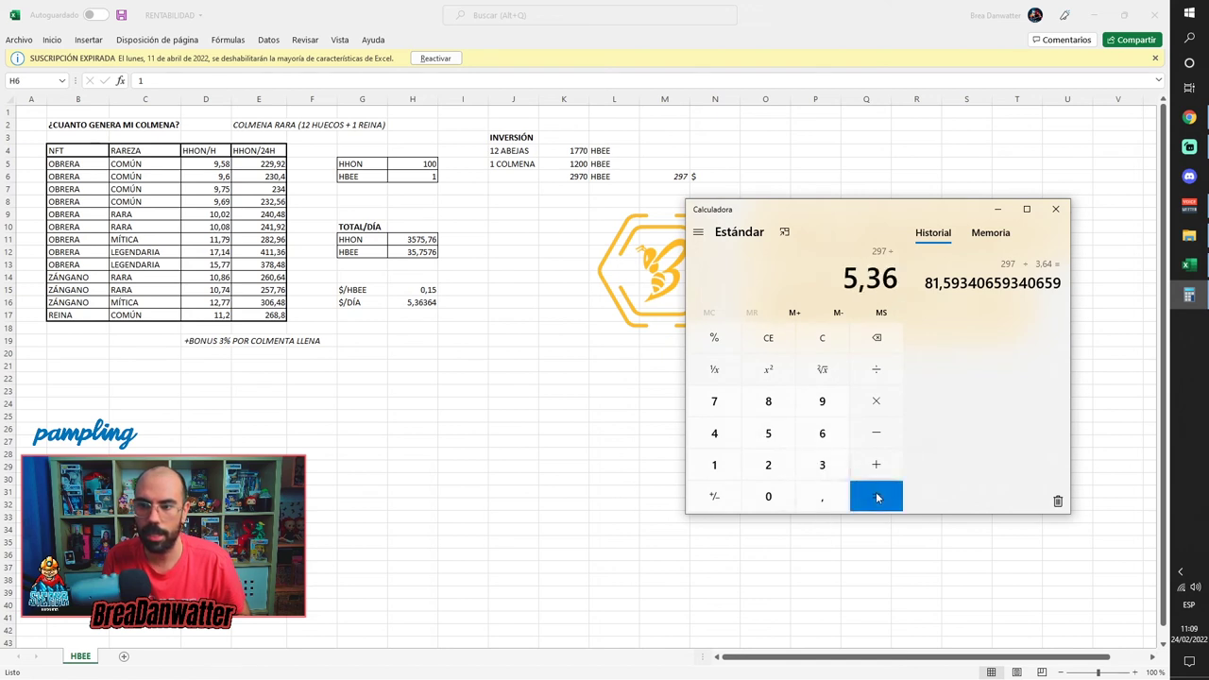
pyautogui.click(875, 496)
# Step: Highlight the whole-number part of the division result in Calculator
pyautogui.moveTo(696, 275); pyautogui.dragTo(721, 274)
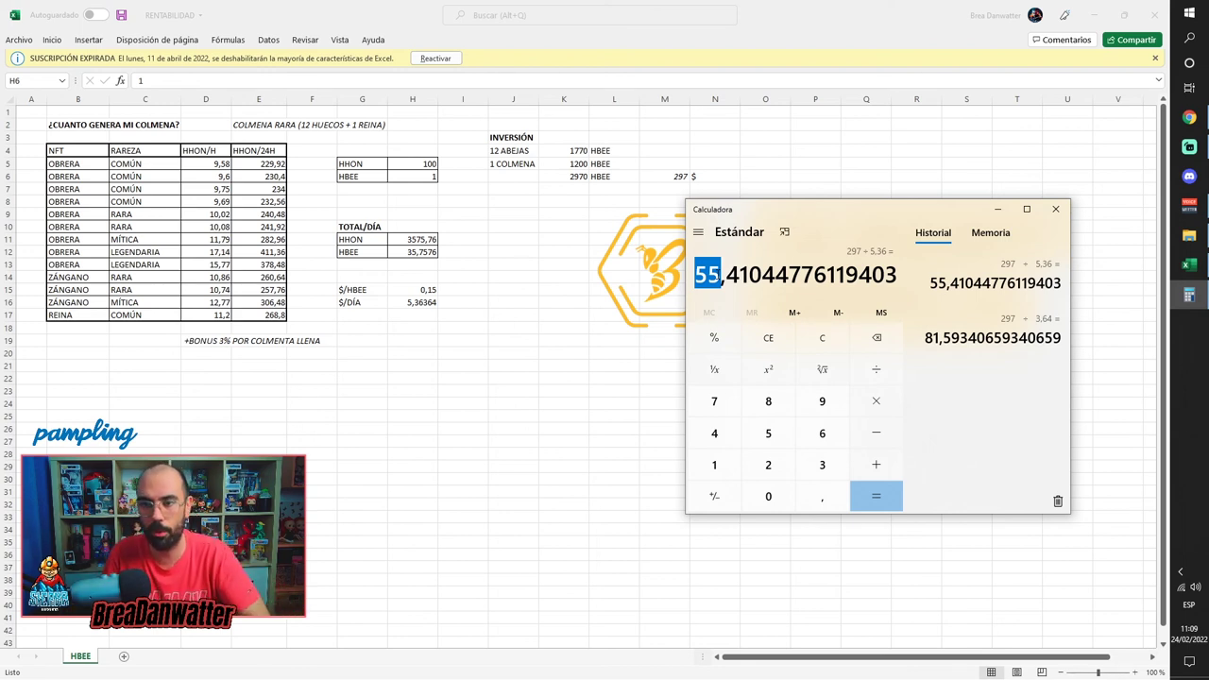
pyautogui.click(729, 269)
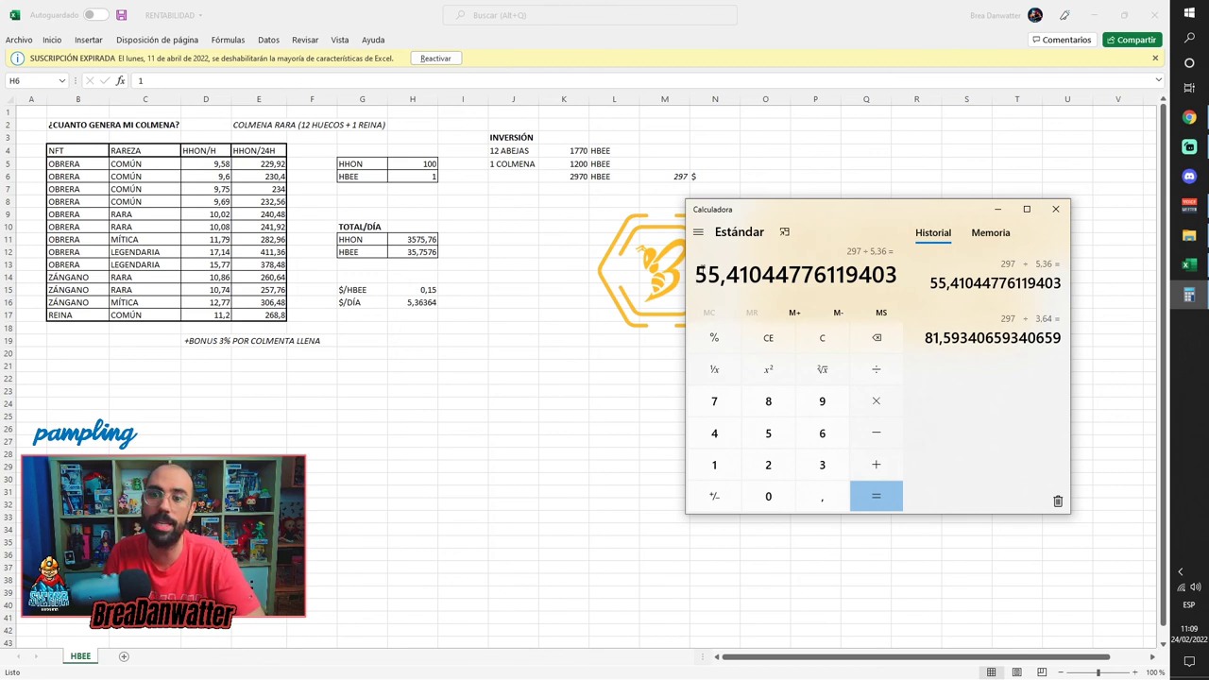
pyautogui.moveTo(714, 267); pyautogui.dragTo(697, 274)
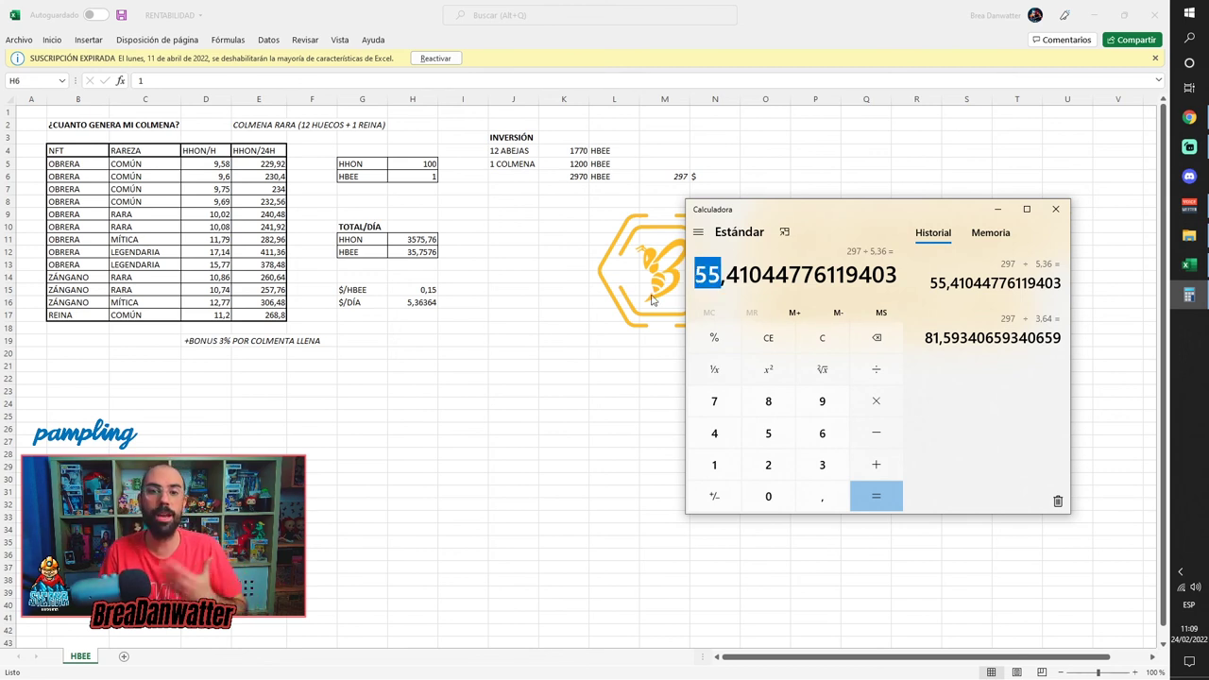
# Step: Return to the spreadsheet, set the $/HBEE price in H15 to 0,09, and check the $/DÍA formula cell
pyautogui.click(434, 301)
pyautogui.click(428, 290)
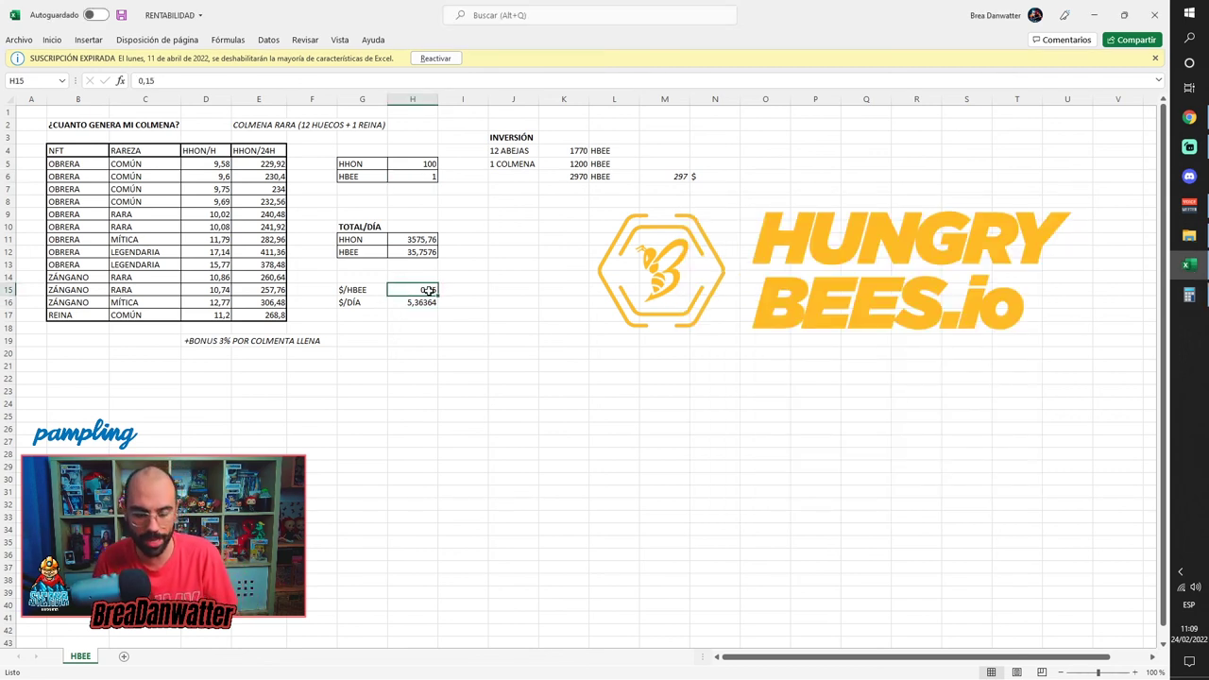
pyautogui.write('0,09')
pyautogui.hotkey('ctrl', 'Return')
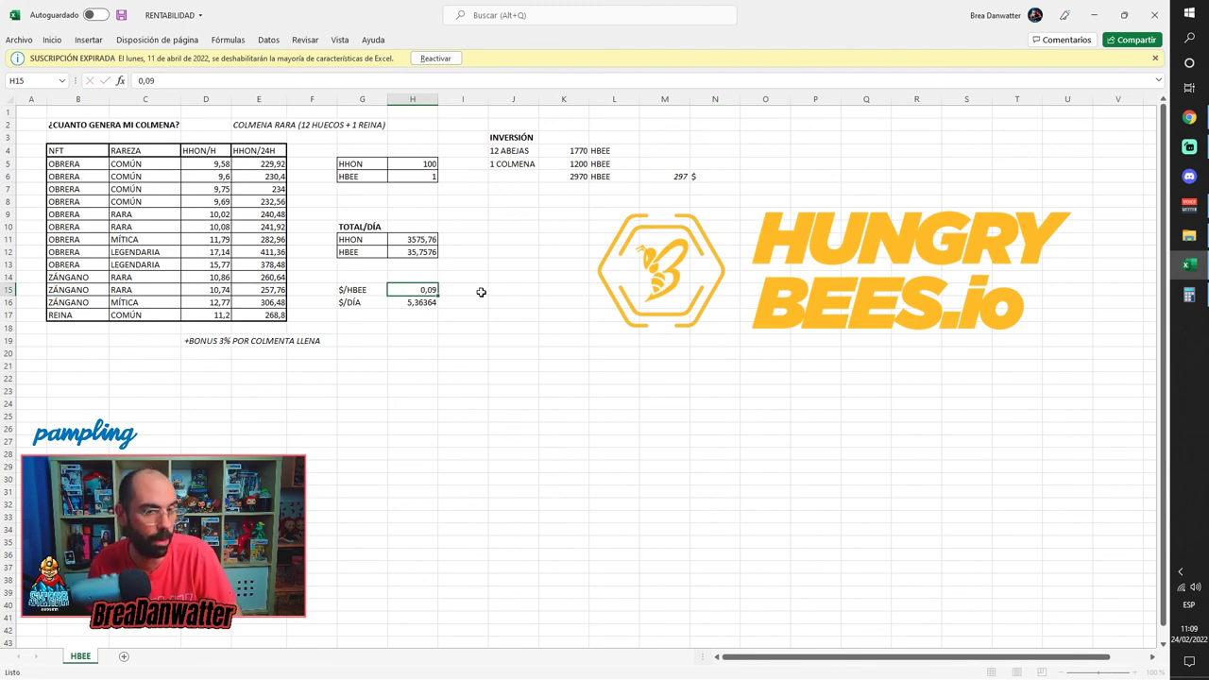
pyautogui.click(435, 302)
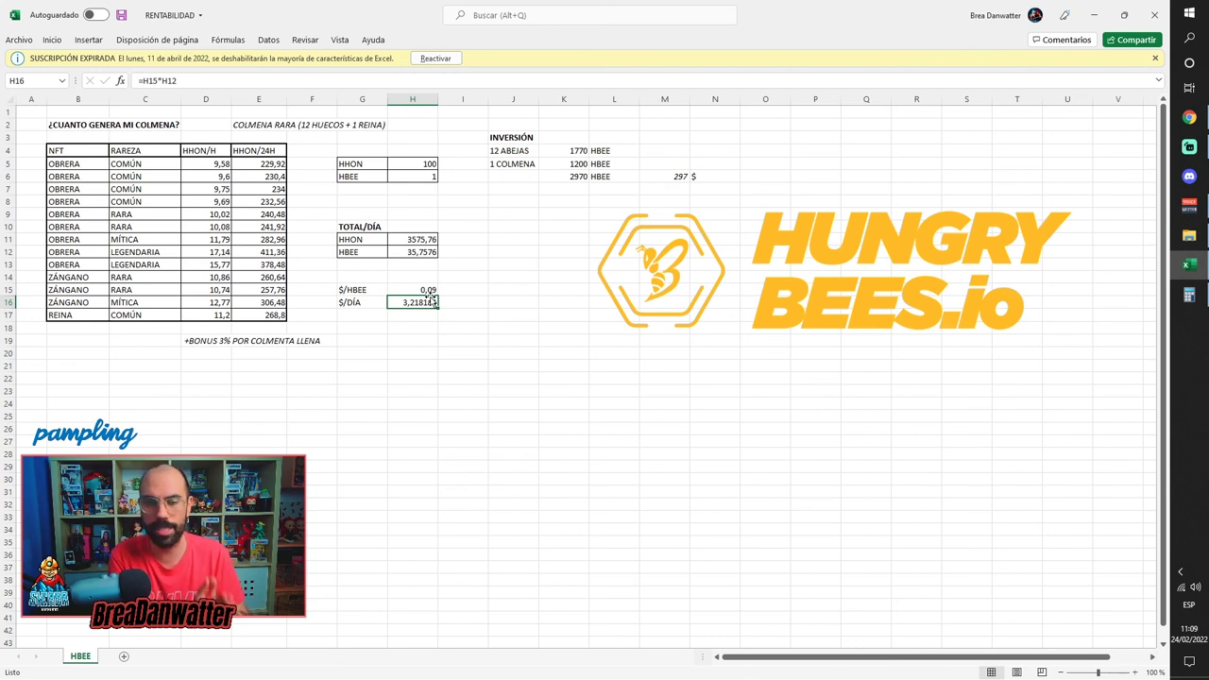
# Step: Set the HHON amount of the conversion table in H5 to 50
pyautogui.click(429, 163)
pyautogui.write('5')
pyautogui.press('Return')
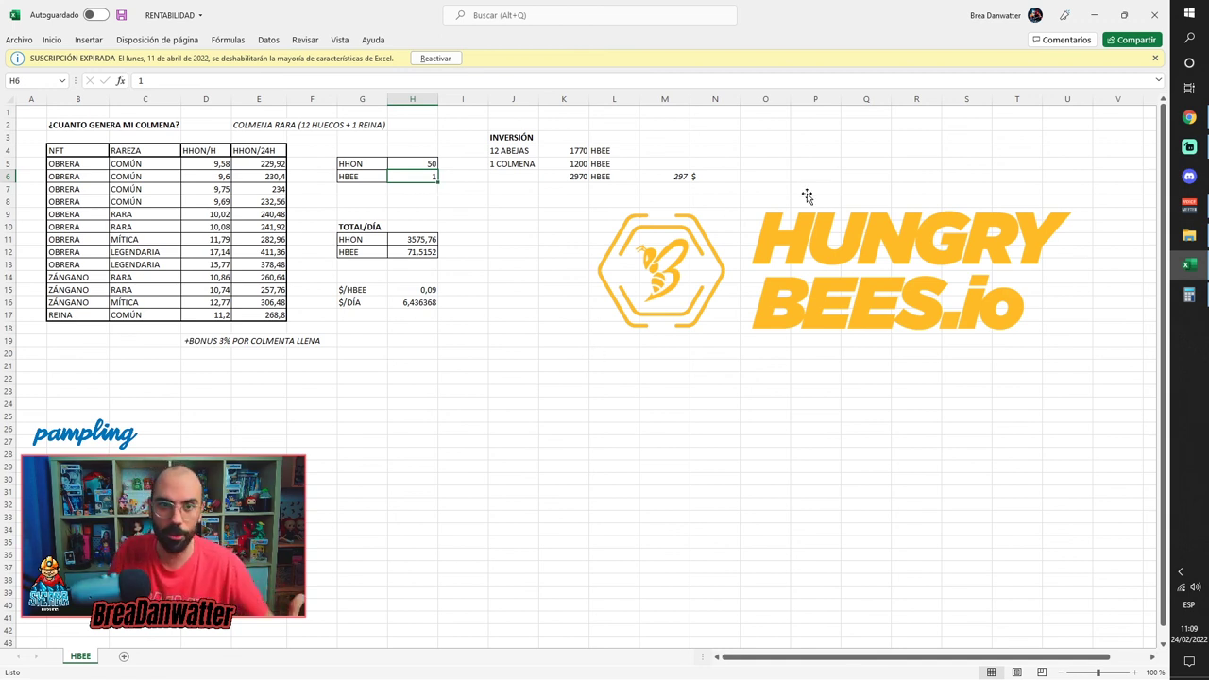
# Step: Switch to the HungryBees hive page in Chrome and open its game options
pyautogui.click(1186, 119)
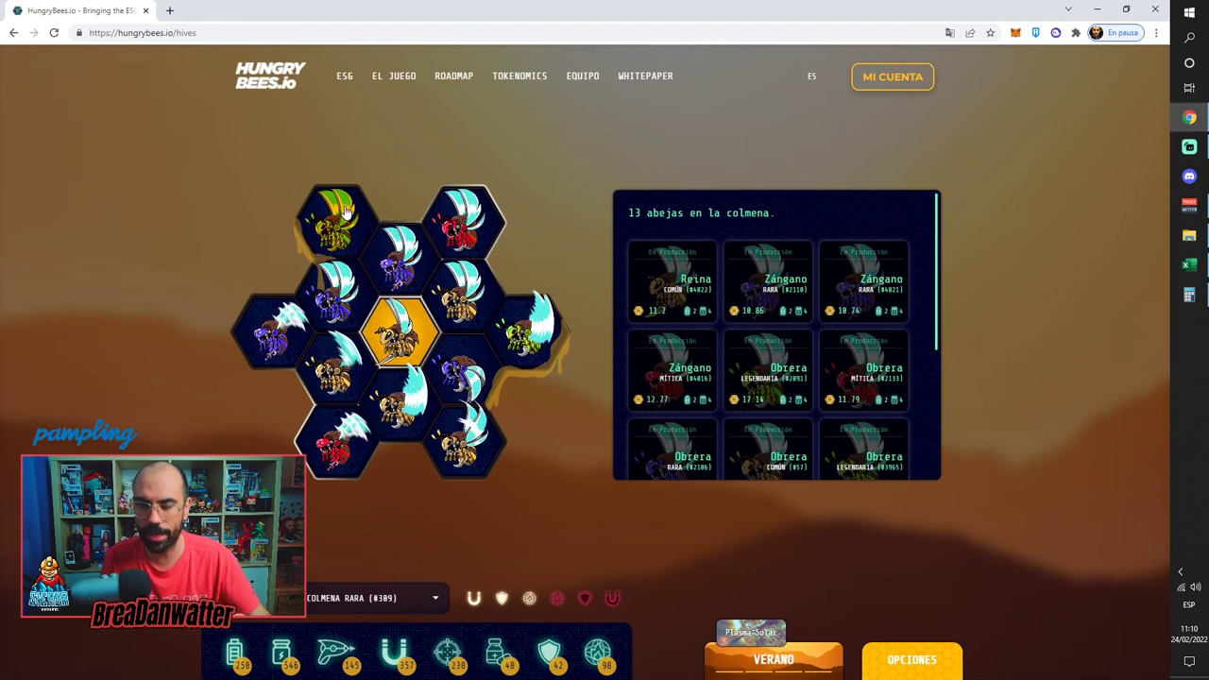
pyautogui.click(893, 660)
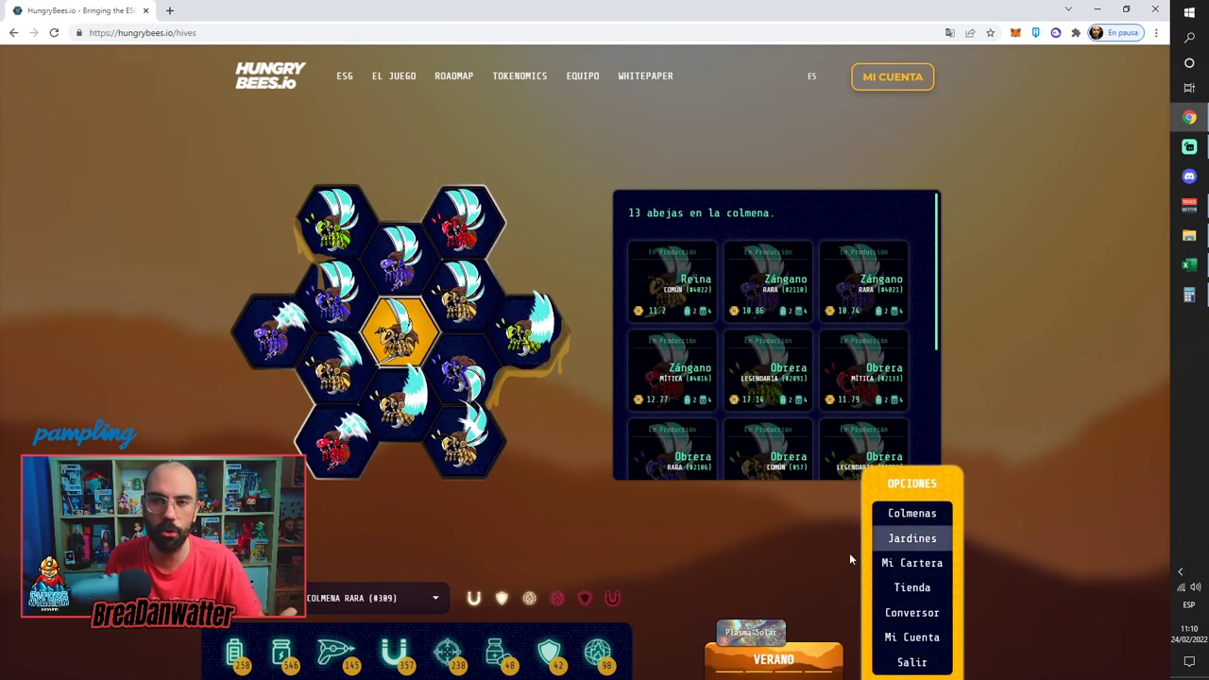